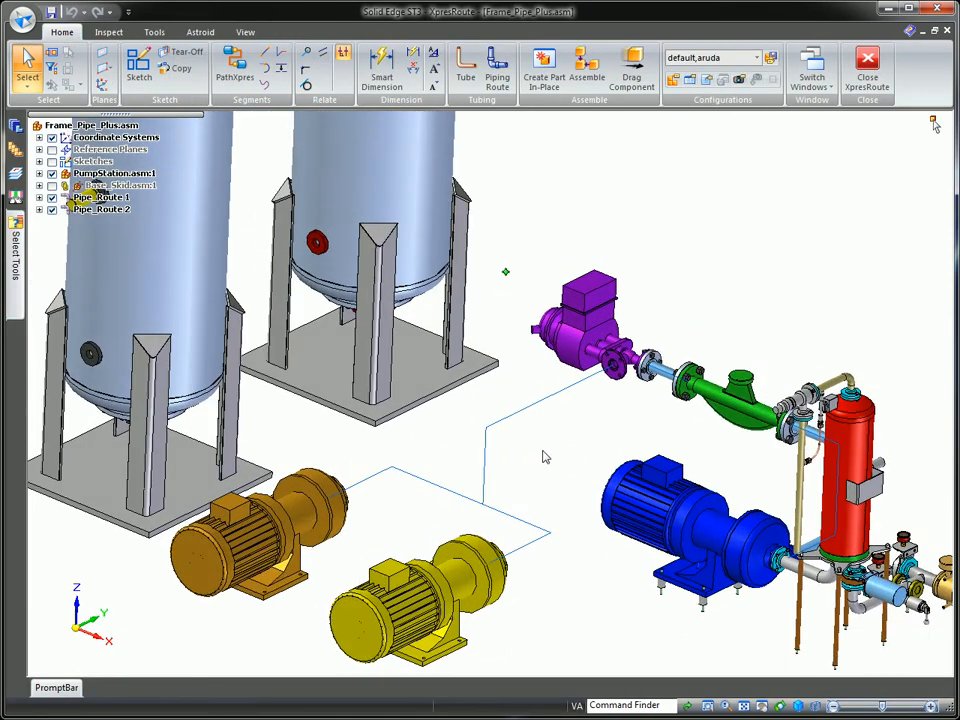
# Step: Route 3 in ANSI pipe with threaded fittings along the branched path joining the purple, orange and yellow pumps, and preview it
pyautogui.rightClick(551, 456)
pyautogui.click(524, 491)
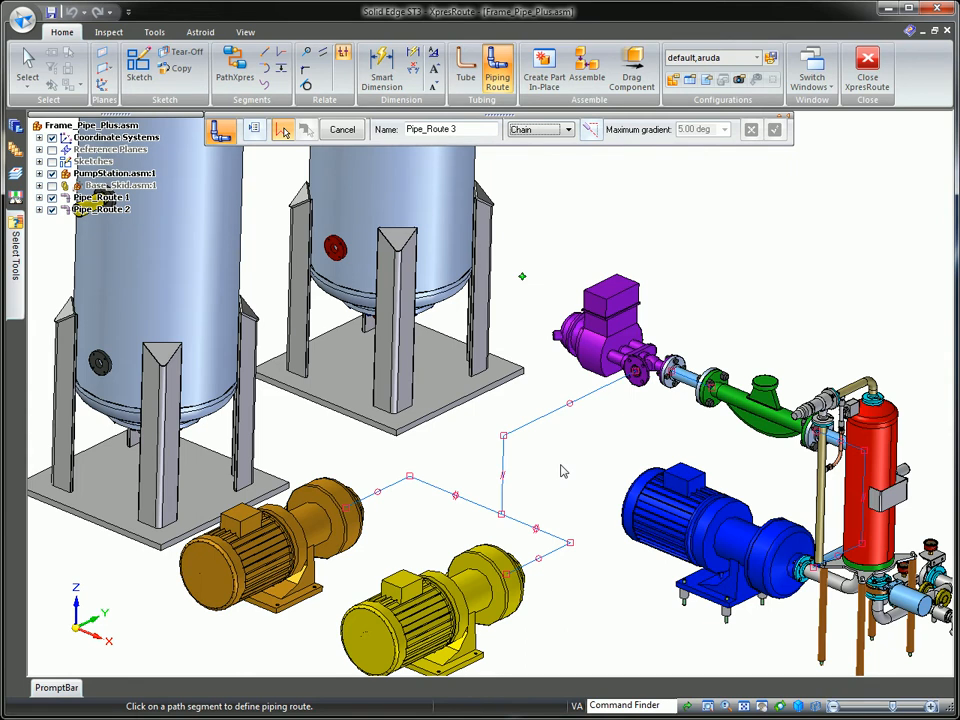
pyautogui.click(255, 130)
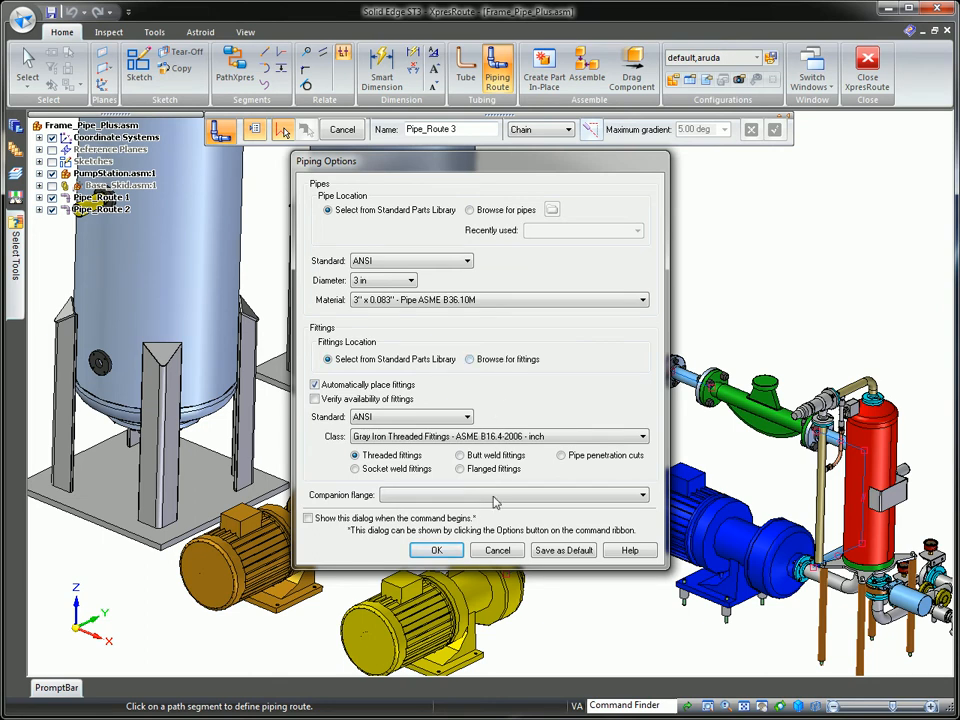
pyautogui.click(448, 550)
pyautogui.click(503, 462)
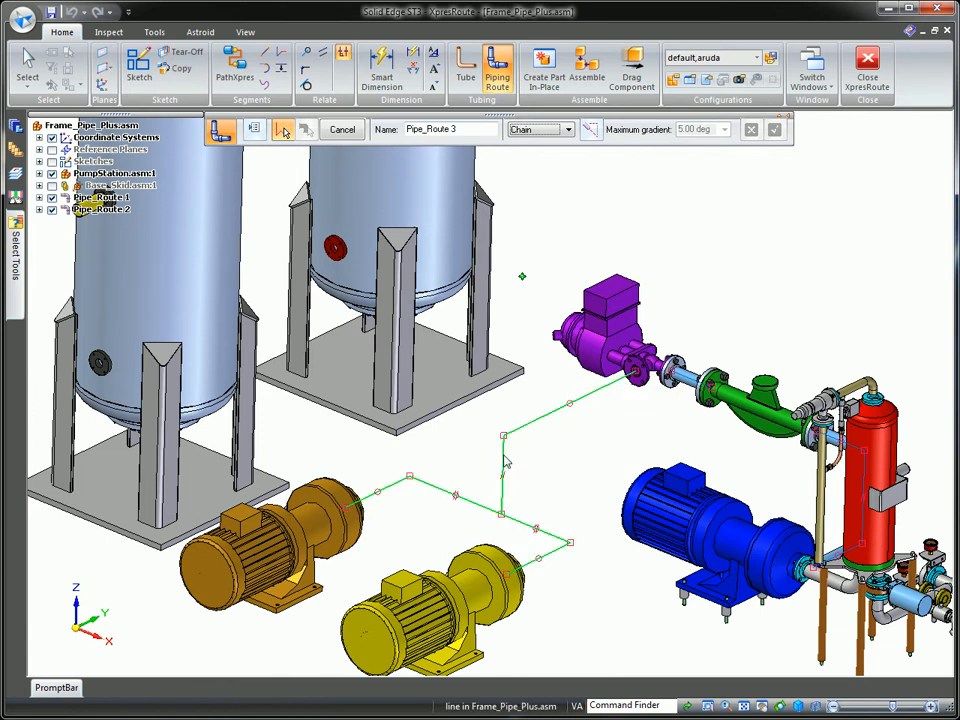
pyautogui.rightClick(550, 453)
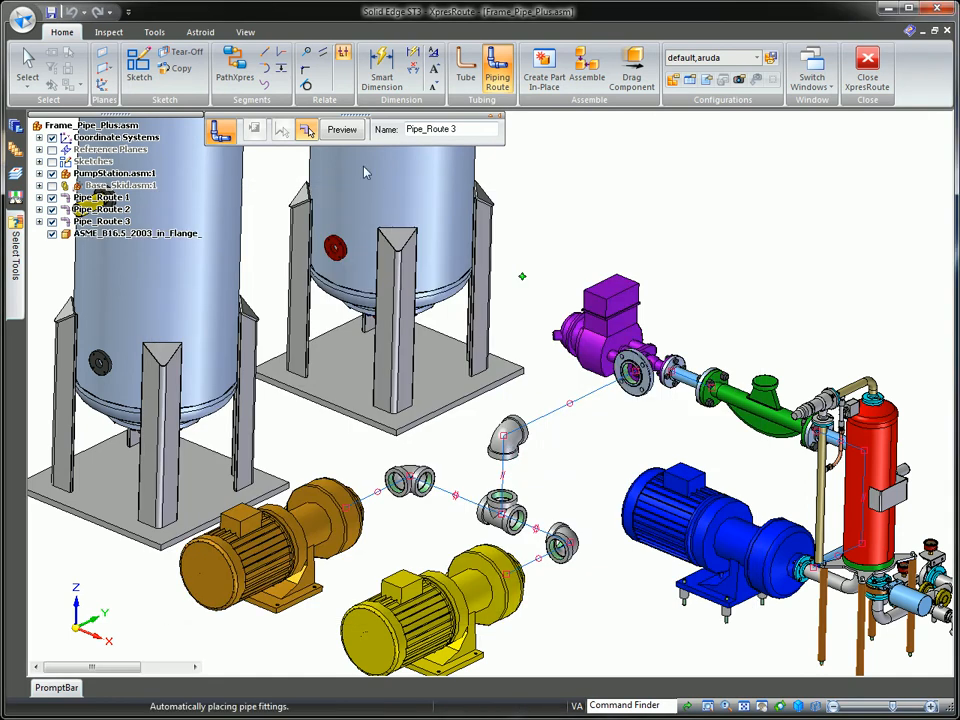
pyautogui.click(342, 129)
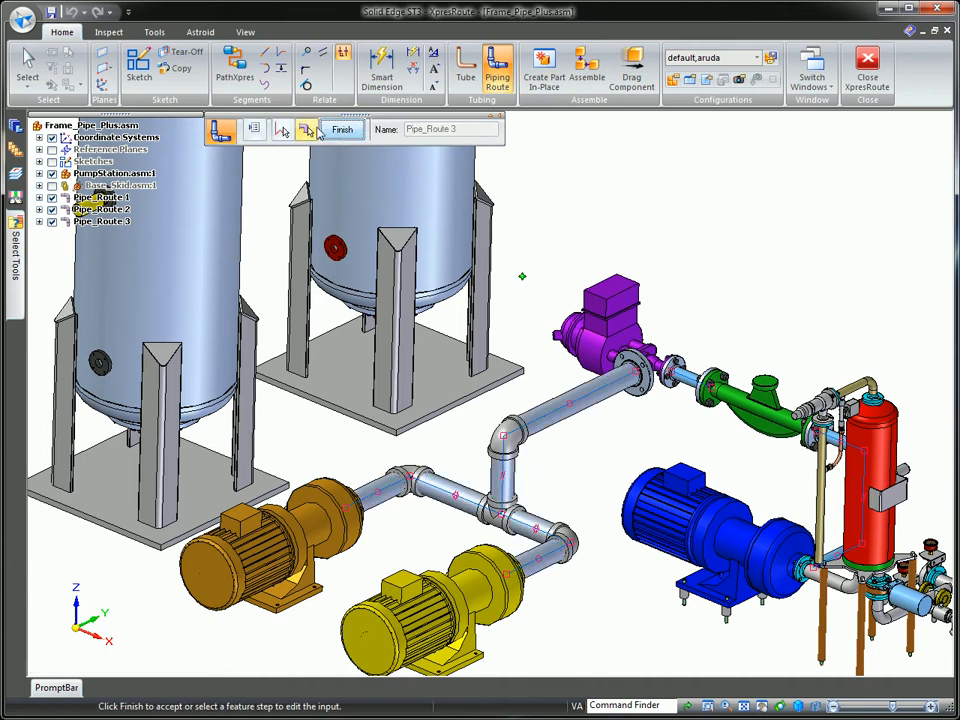
# Step: Set the pipe diameter to 1.5 in on the two route segments between the tee and the purple pump, and preview the route
pyautogui.click(306, 130)
pyautogui.click(520, 428)
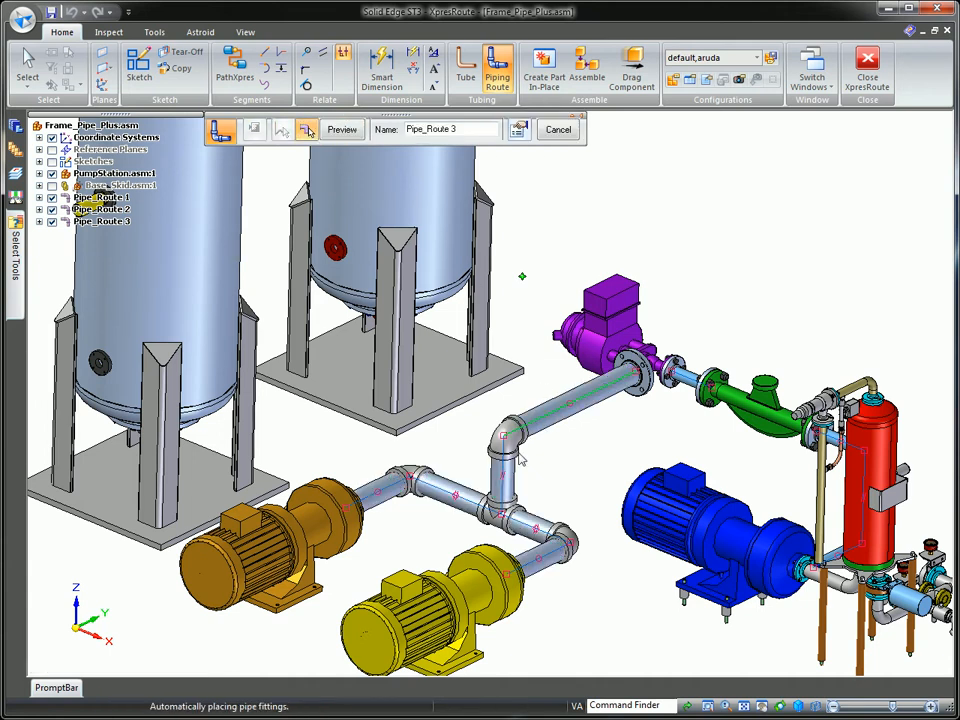
pyautogui.click(518, 129)
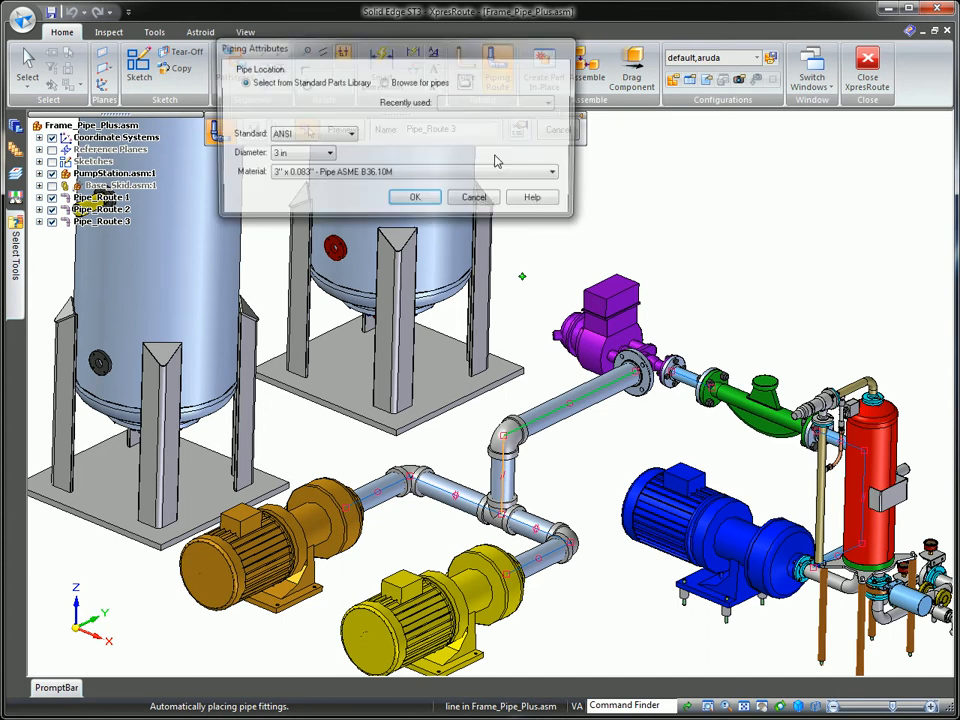
pyautogui.click(326, 154)
pyautogui.scroll(4, 290, 230)
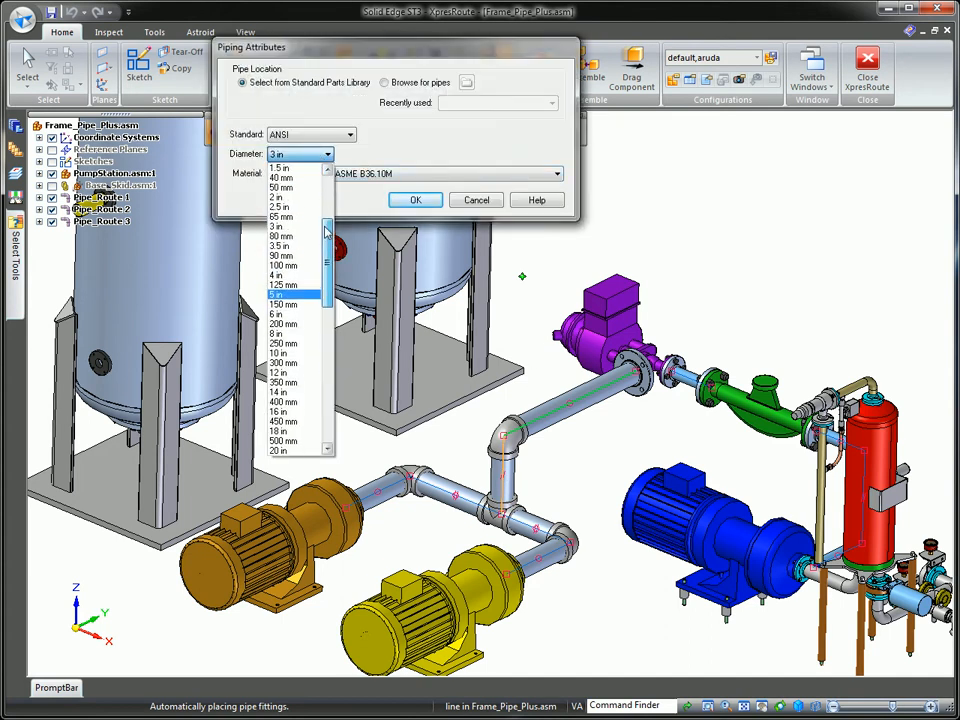
pyautogui.click(292, 192)
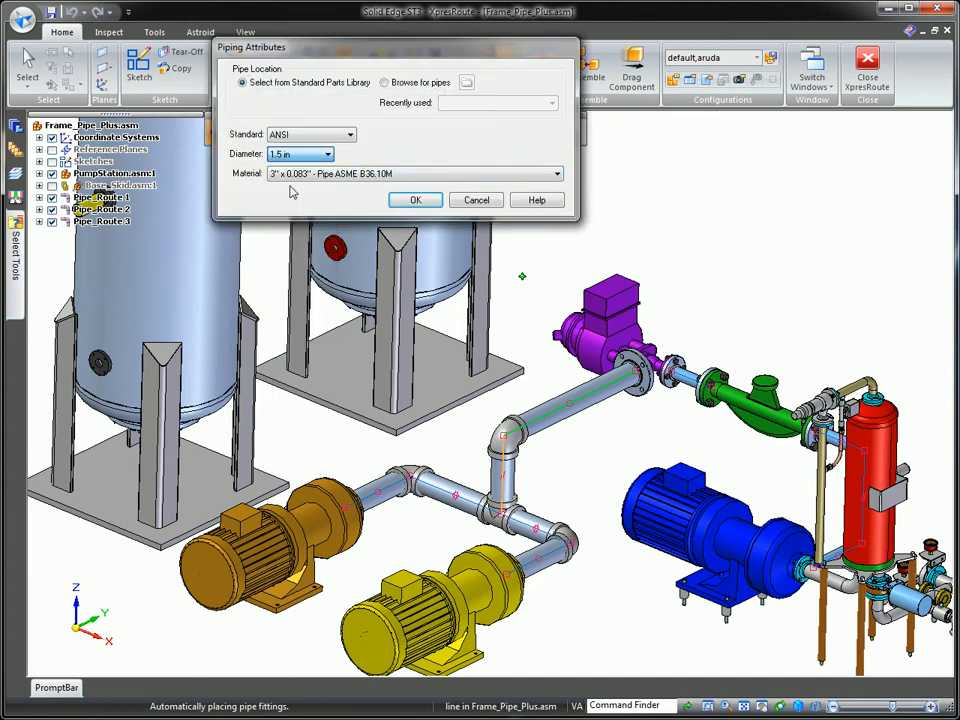
pyautogui.click(401, 201)
pyautogui.click(341, 129)
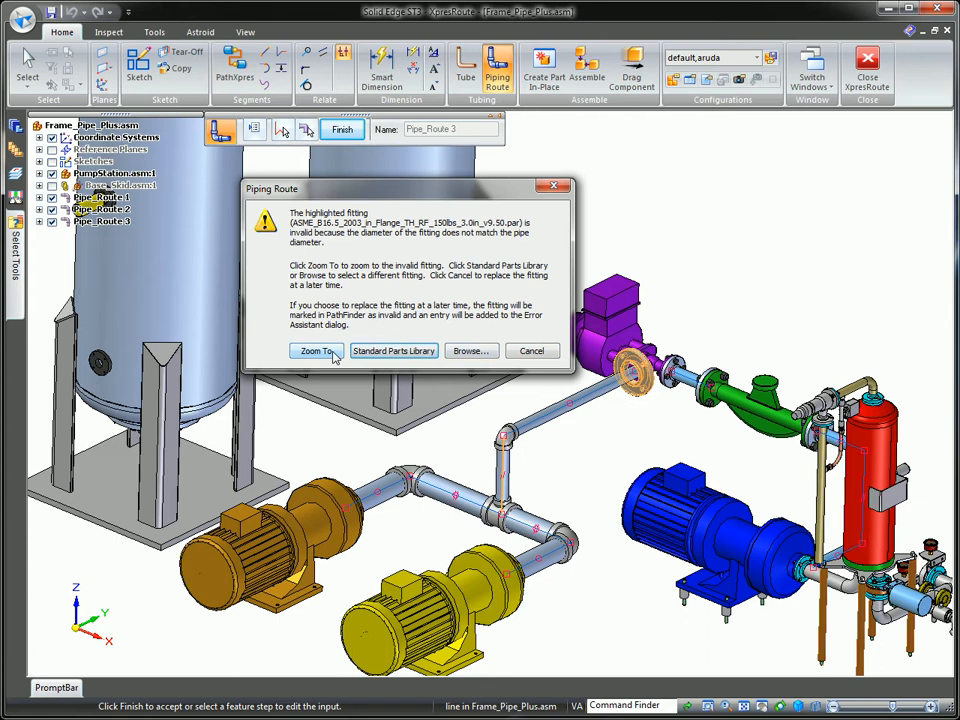
# Step: Replace the mismatched flange at the purple pump with a Class 150, 1 1/2" ASME B16.5-2003 threaded flange and finish the route
pyautogui.click(404, 351)
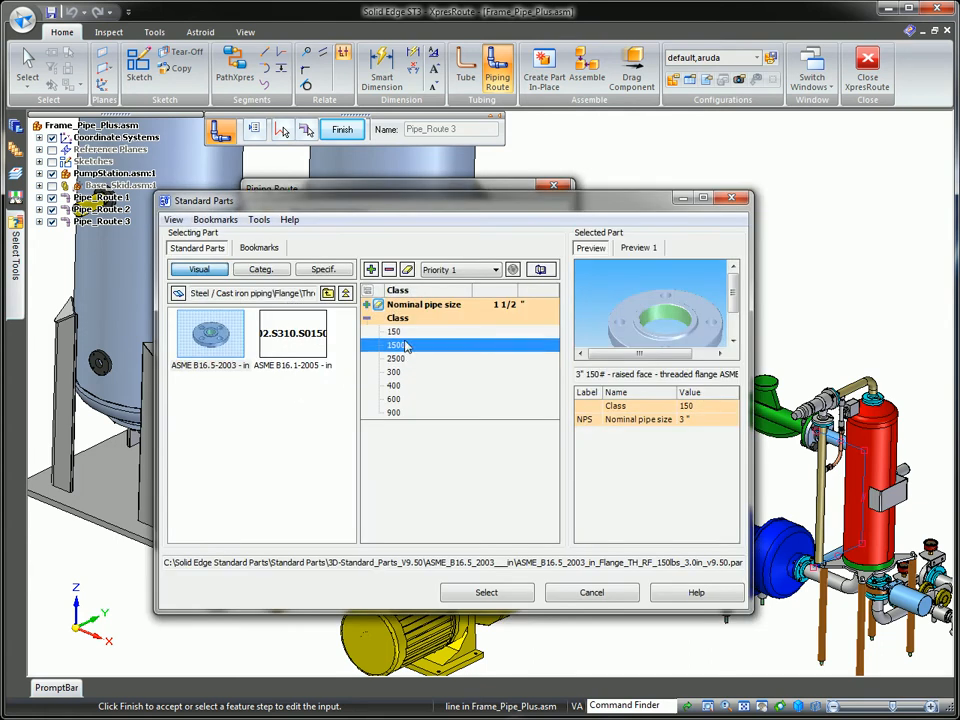
pyautogui.click(410, 331)
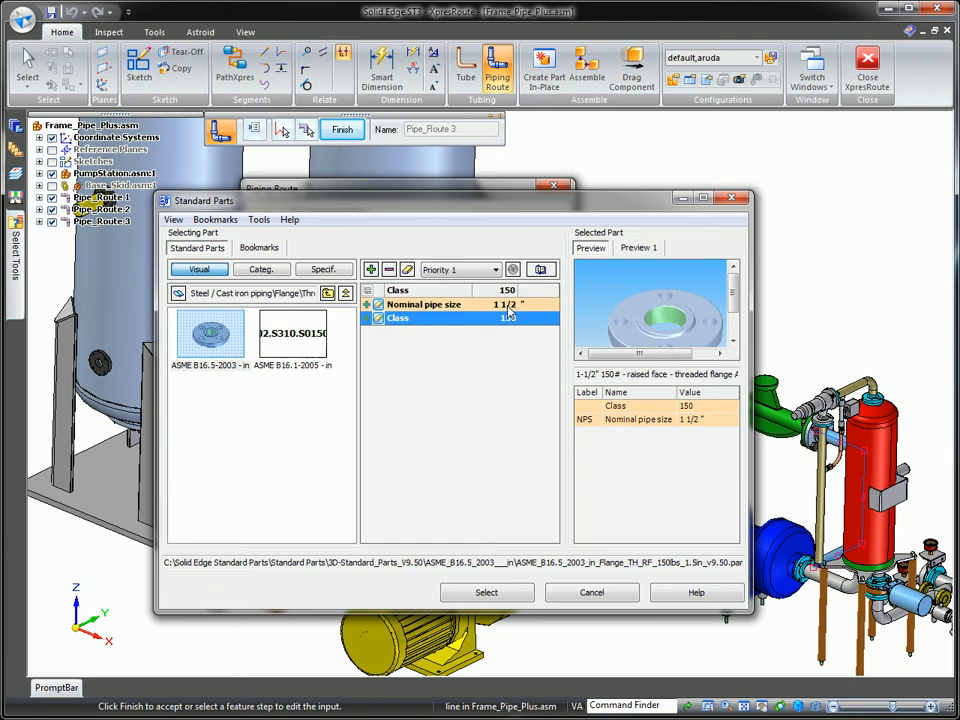
pyautogui.click(484, 591)
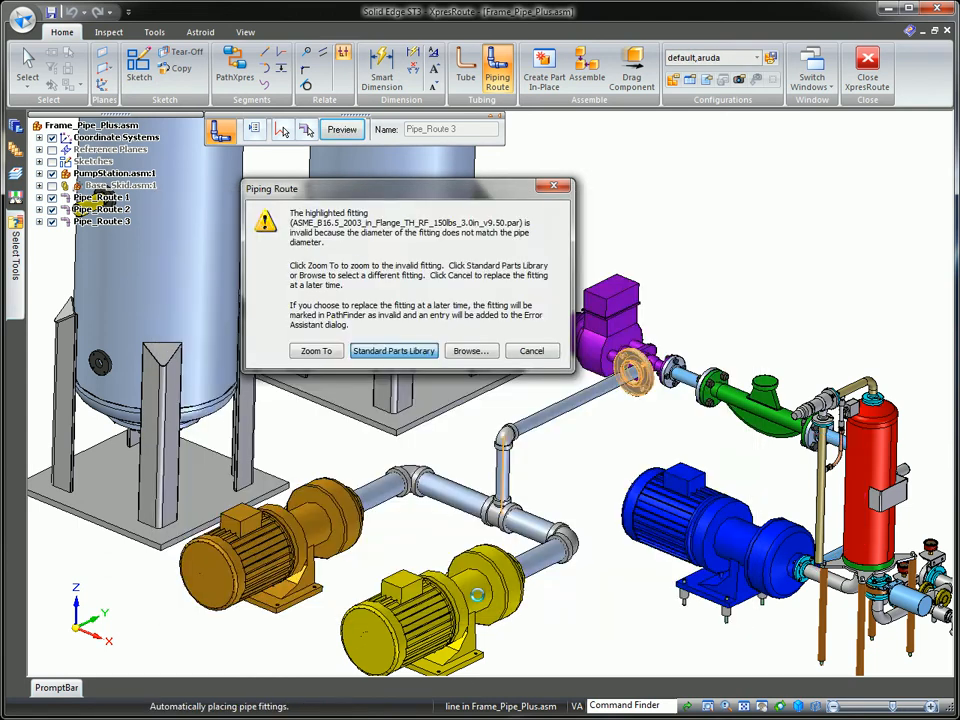
pyautogui.click(343, 130)
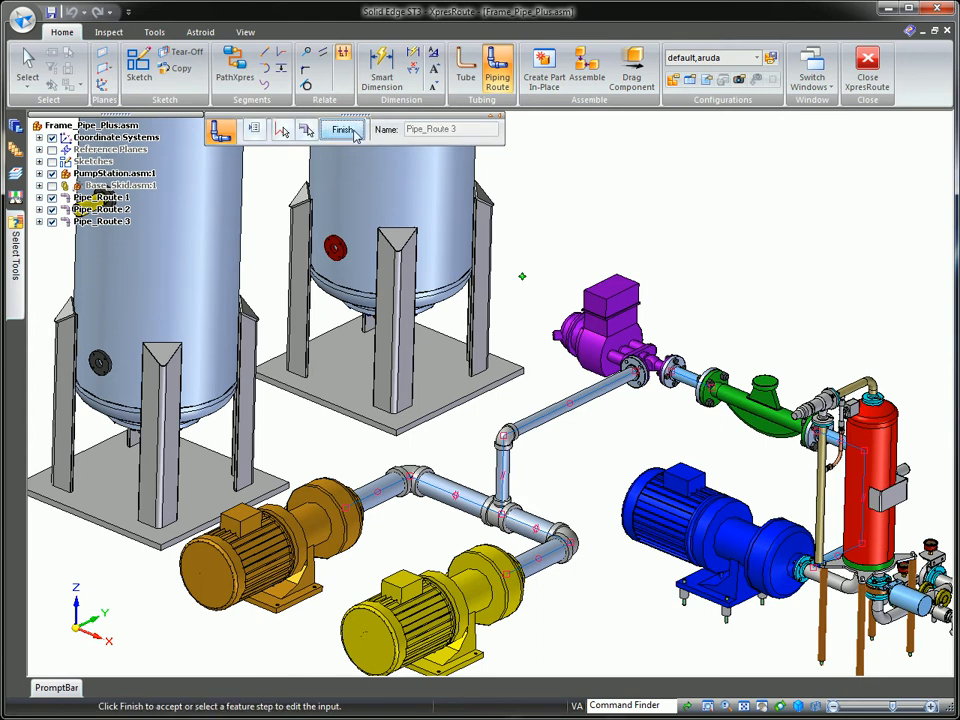
pyautogui.click(343, 130)
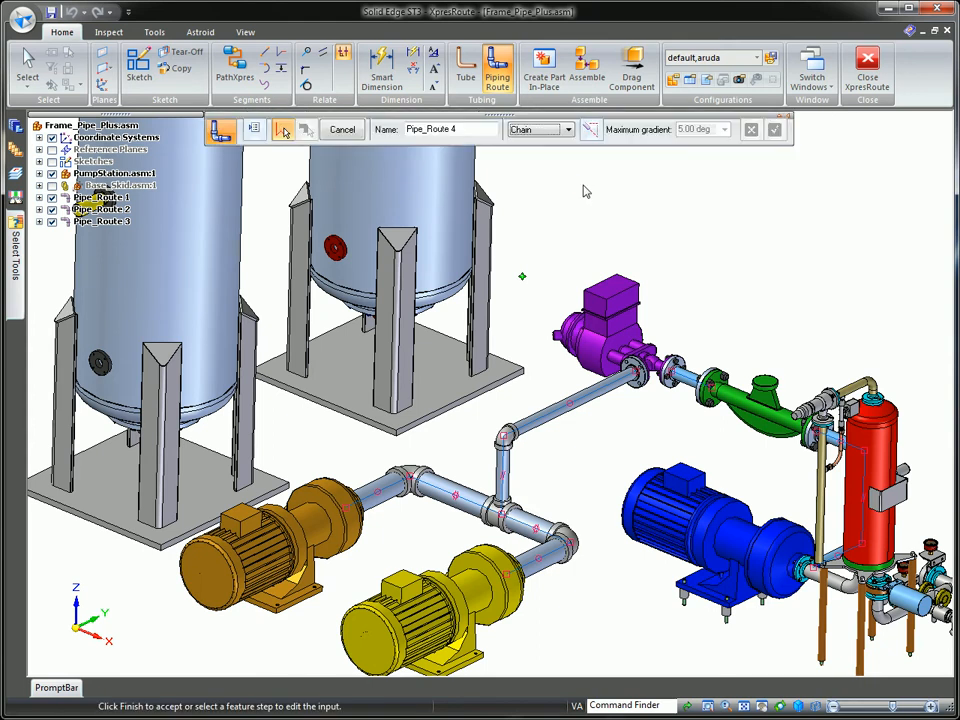
pyautogui.click(338, 125)
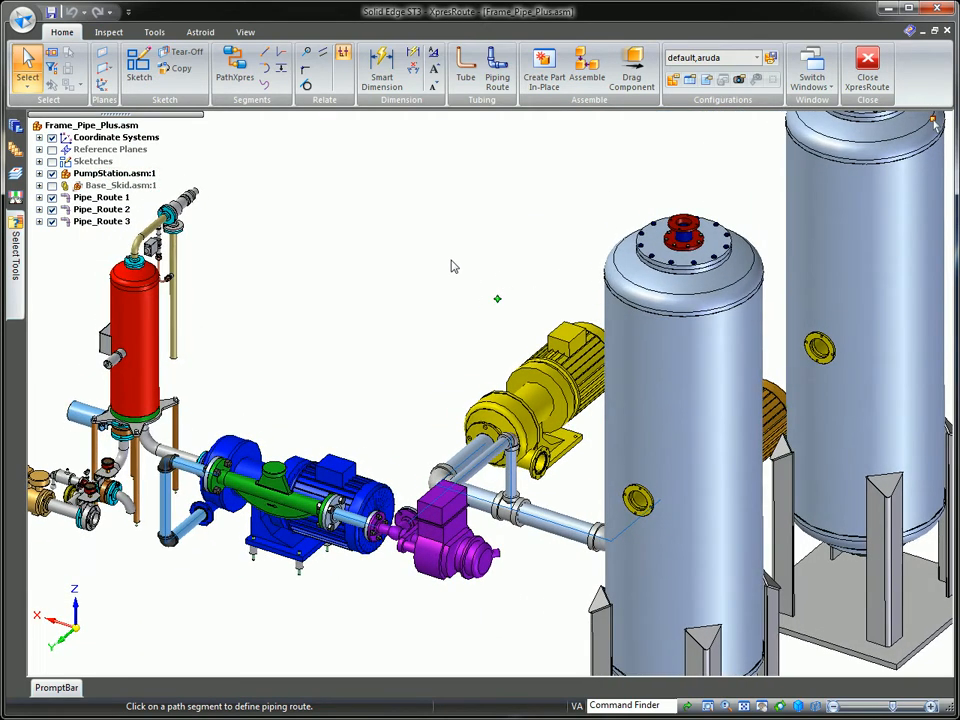
# Step: Create a PathXpres path from the yellow pump's flange to the nearer tank's flange, with 10 in port segments and the last proposed path
pyautogui.click(235, 70)
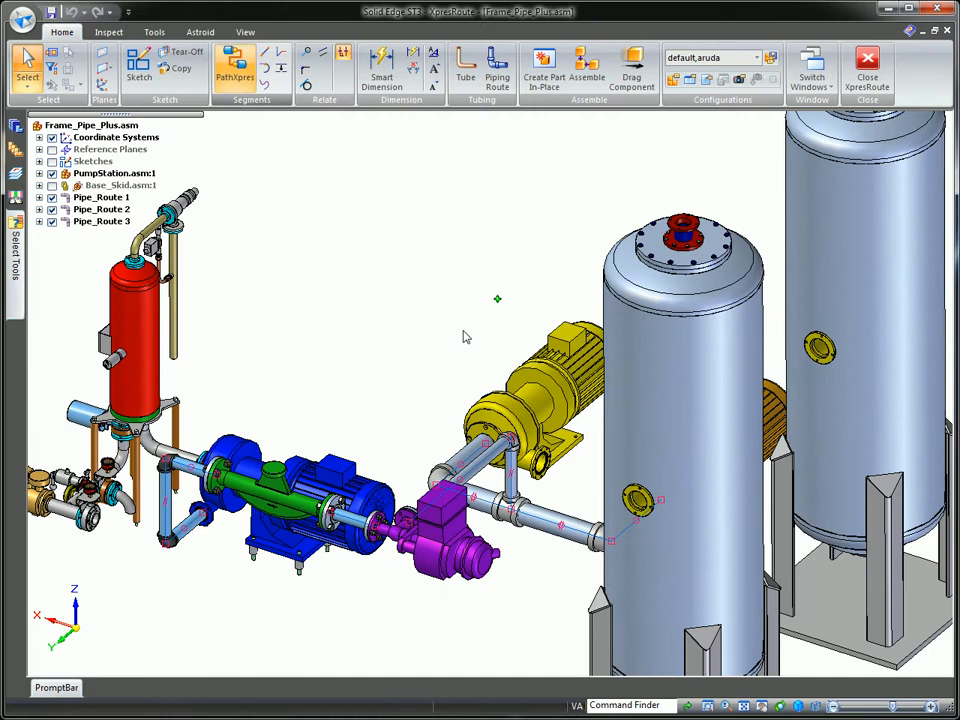
pyautogui.click(546, 474)
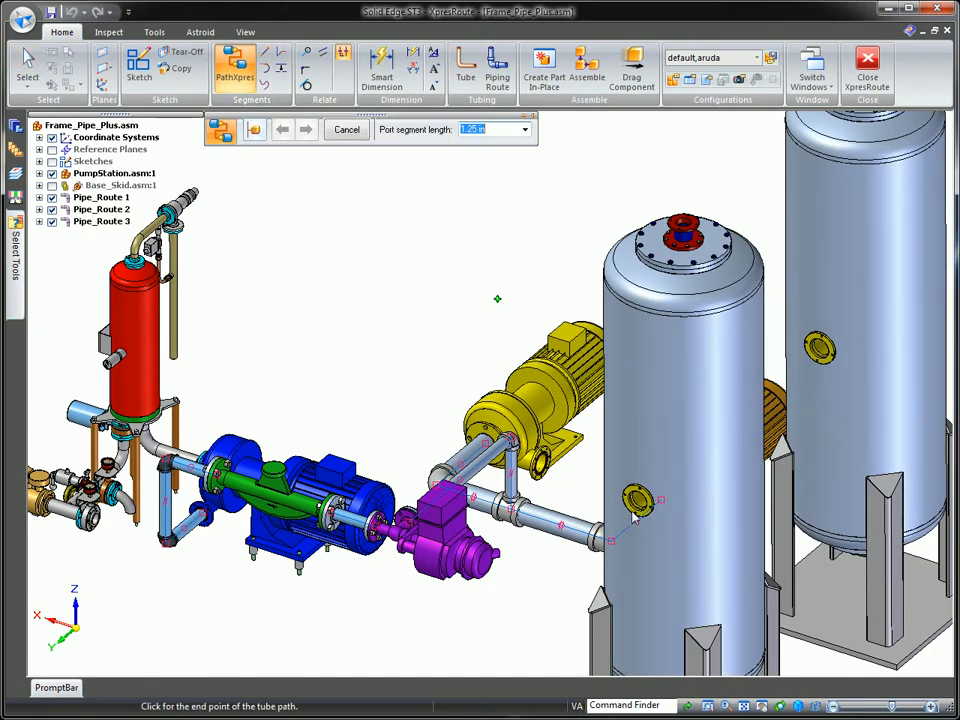
pyautogui.click(632, 508)
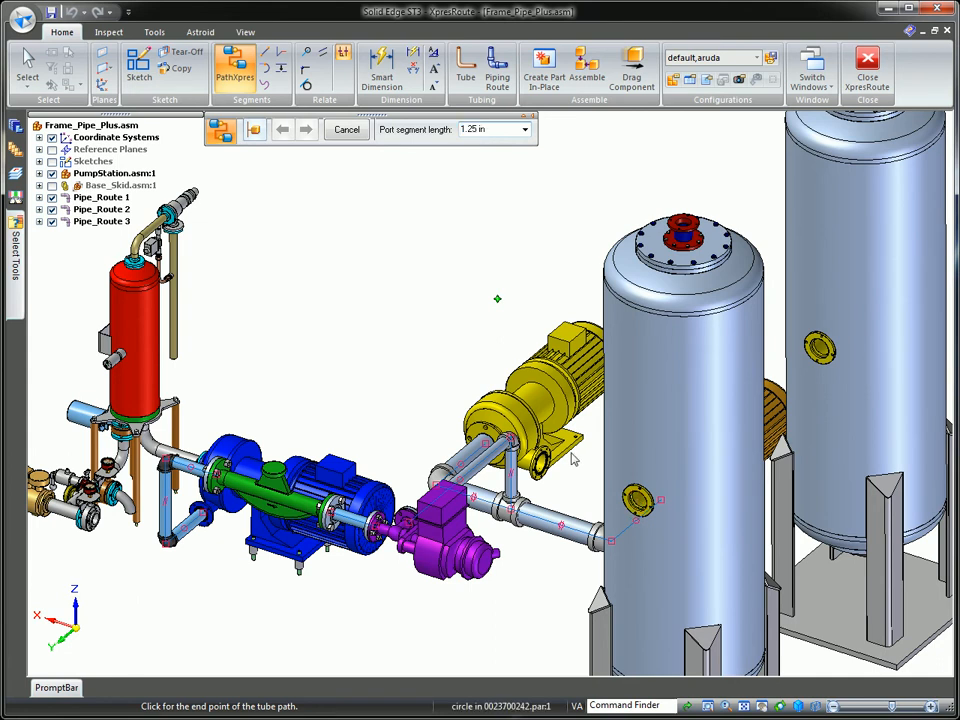
pyautogui.write('10')
pyautogui.press('Return')
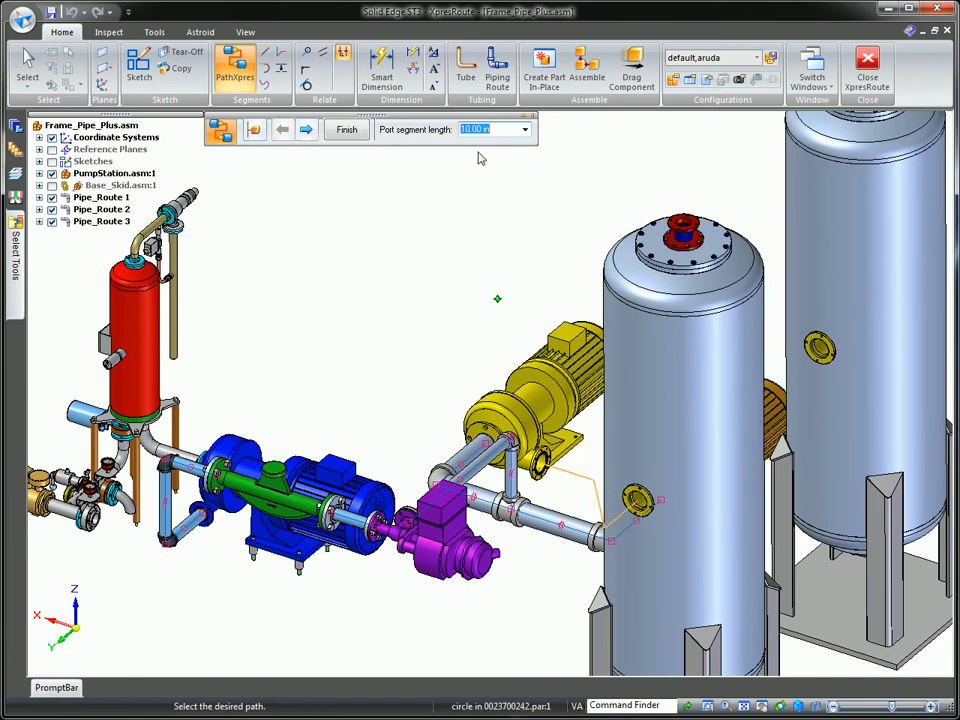
pyautogui.click(306, 130)
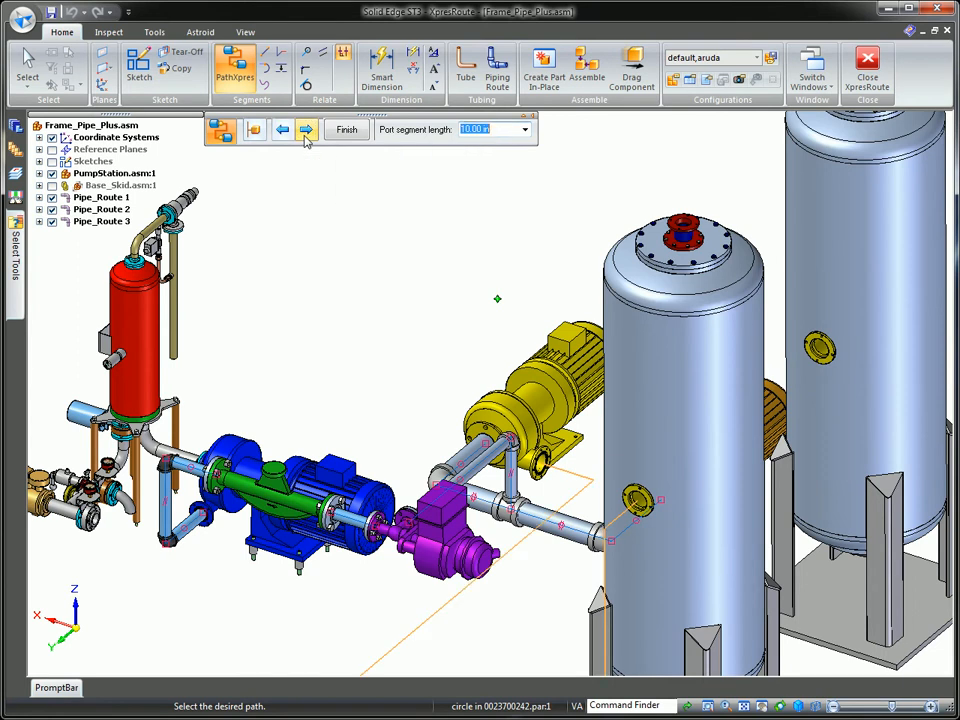
pyautogui.click(305, 135)
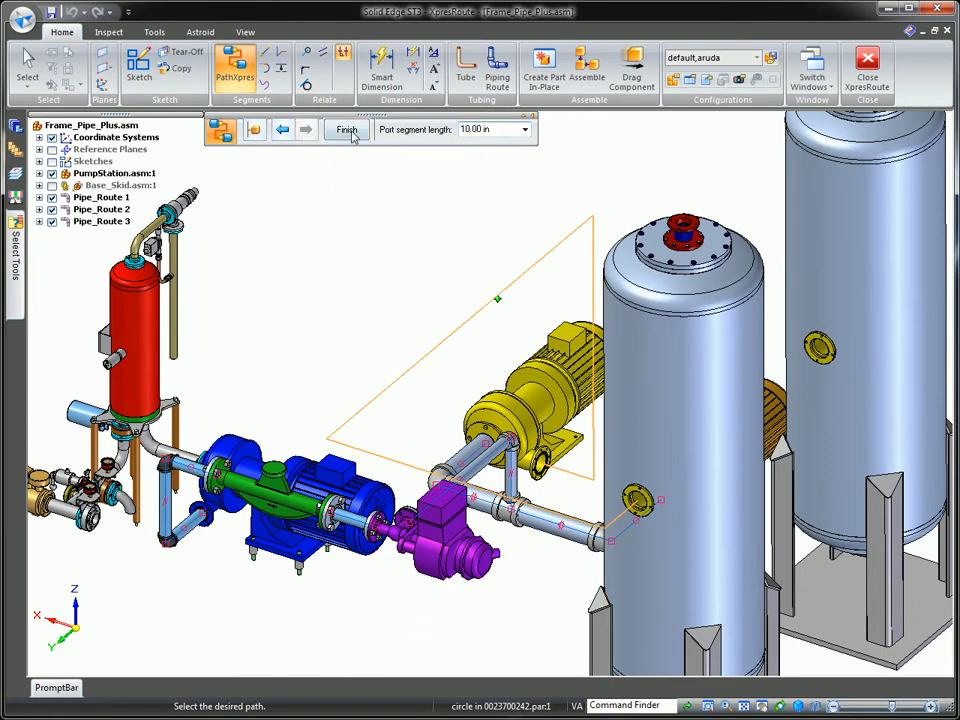
pyautogui.click(346, 130)
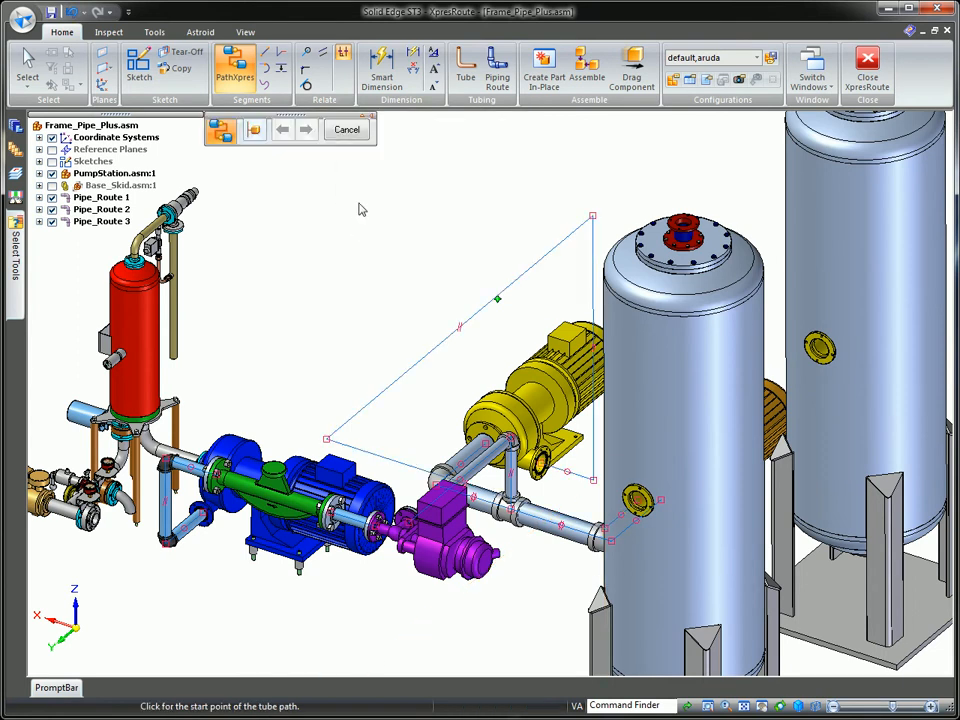
pyautogui.click(346, 130)
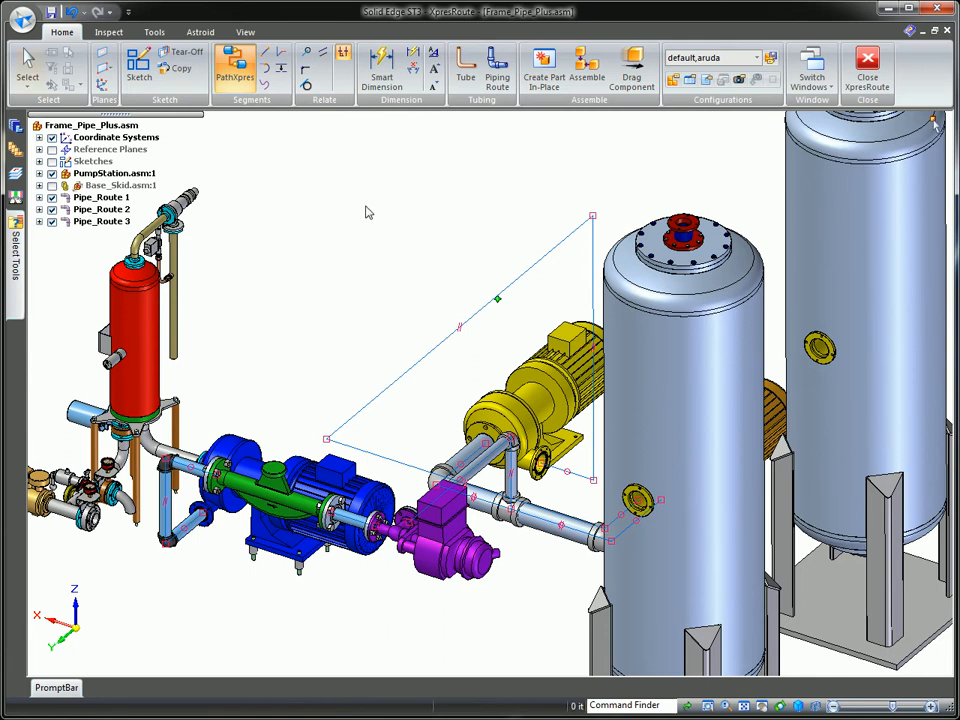
# Step: Create piping route Pipe_Route 4 along the chained path between the yellow pump and the tank
pyautogui.moveTo(358, 238); pyautogui.dragTo(336, 269, button='right')
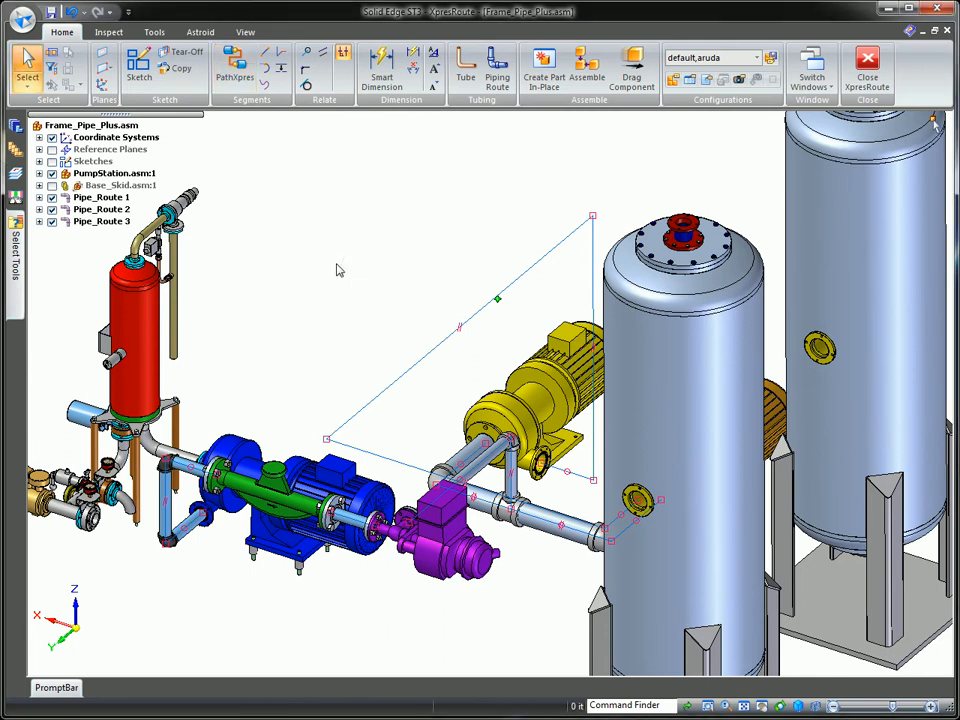
pyautogui.click(434, 358)
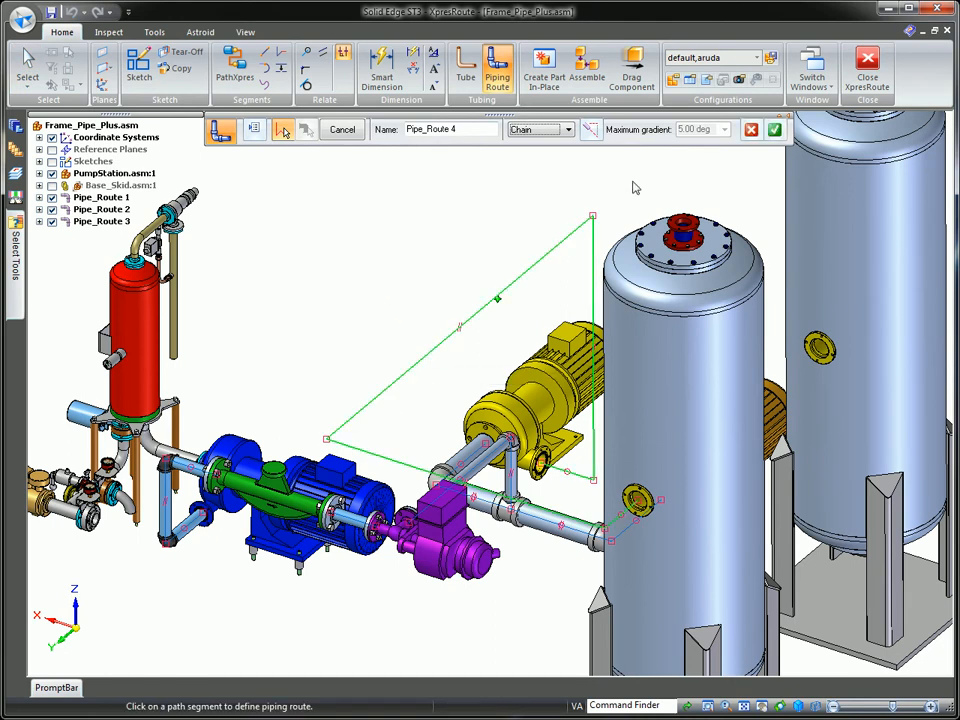
pyautogui.click(774, 129)
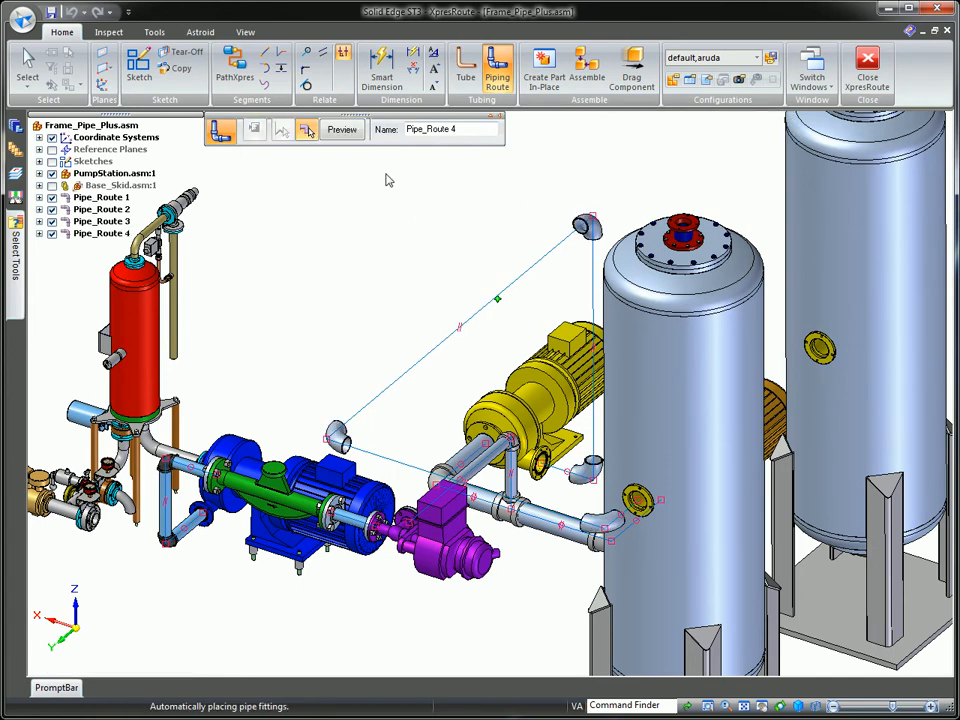
pyautogui.click(341, 129)
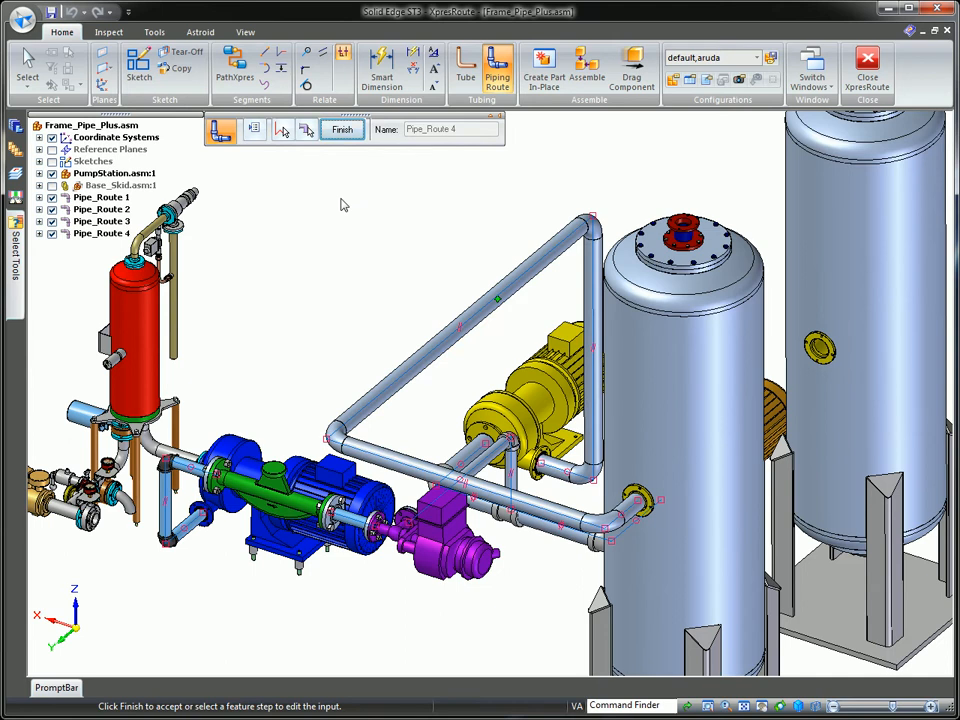
pyautogui.click(341, 129)
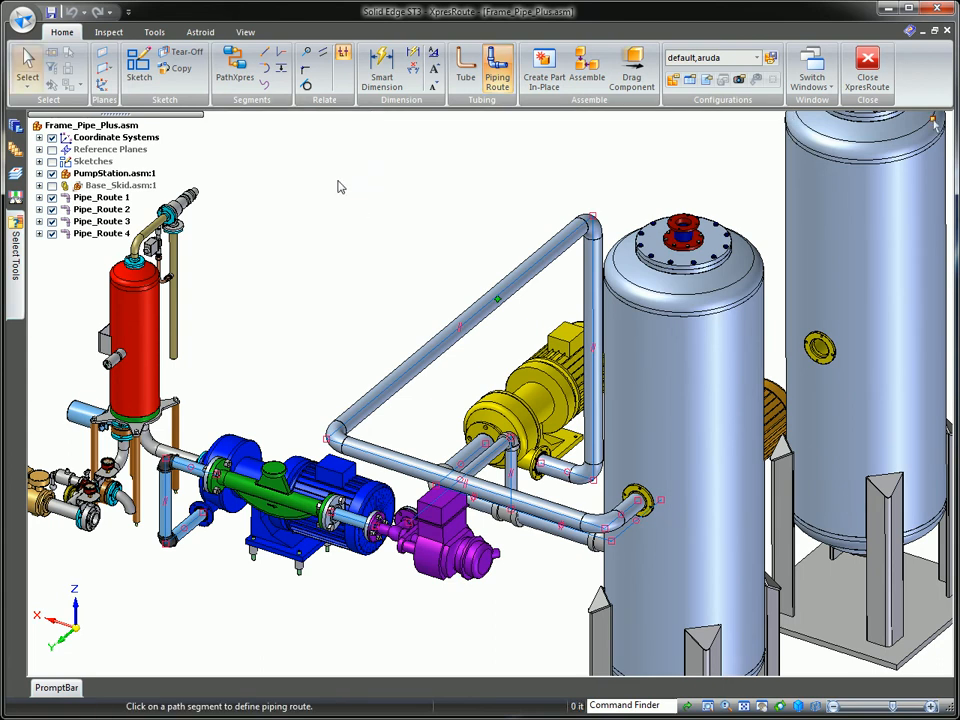
# Step: Split the long path segment of Pipe_Route 4 that passes above the purple pump and open that route for editing
pyautogui.click(281, 68)
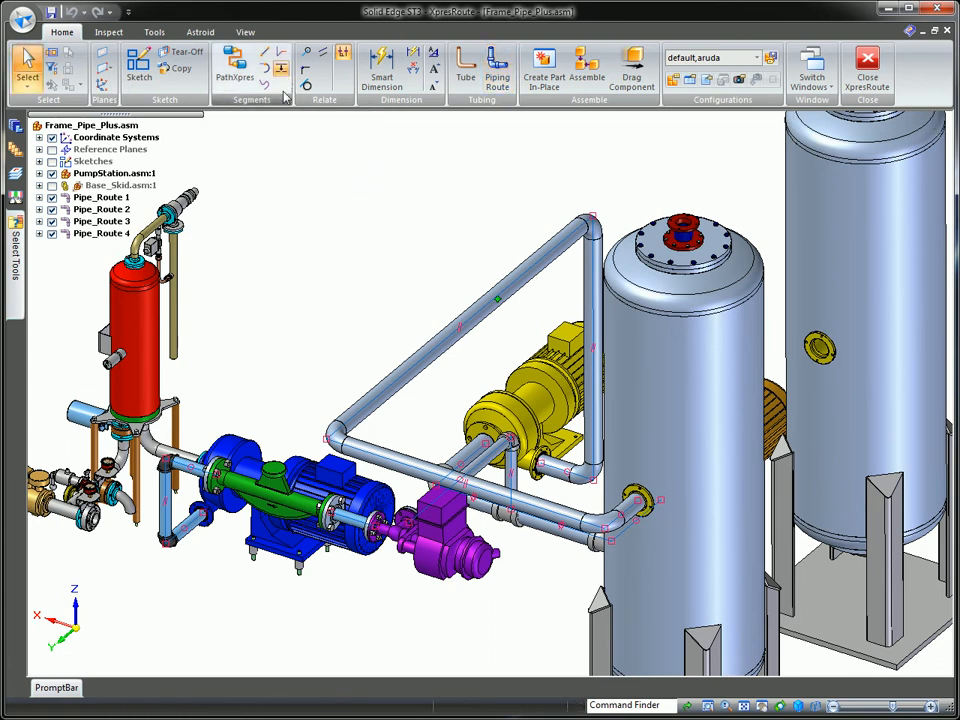
pyautogui.click(487, 500)
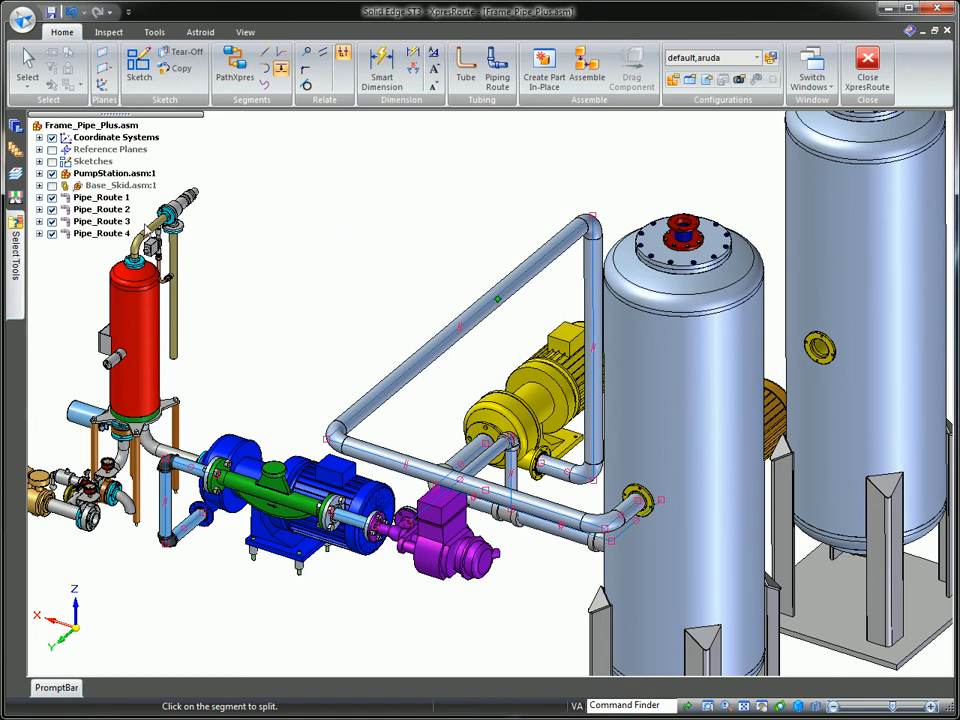
pyautogui.rightClick(88, 233)
pyautogui.click(120, 291)
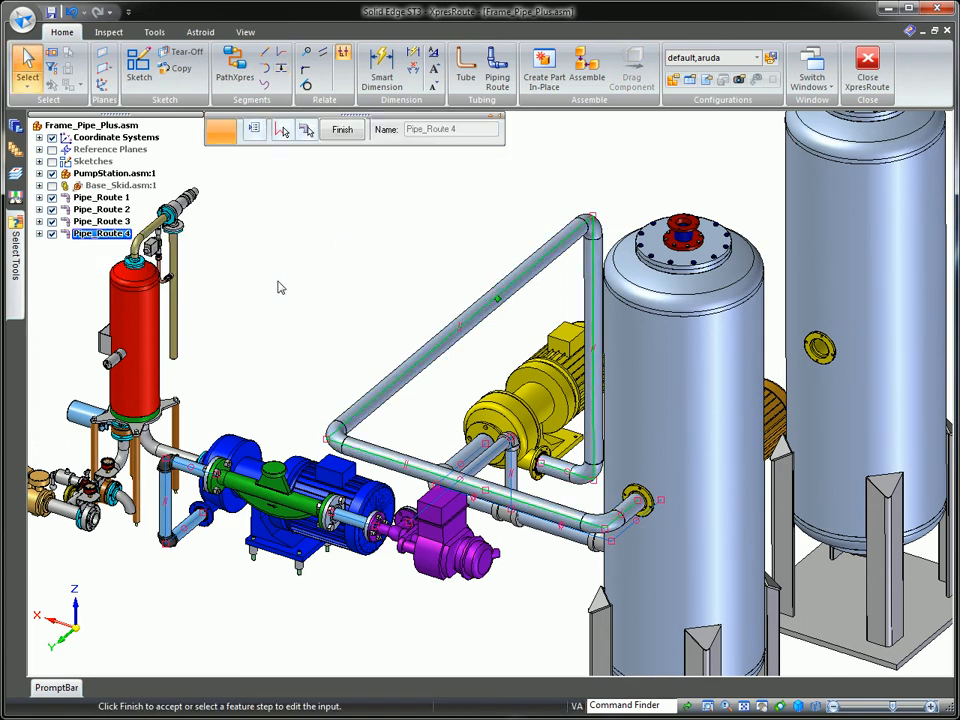
# Step: Place a Class 3000, 2 1/2" ASME B16.11-2005 socket coupling from the standard parts library at the split point of Pipe_Route 4
pyautogui.rightClick(428, 270)
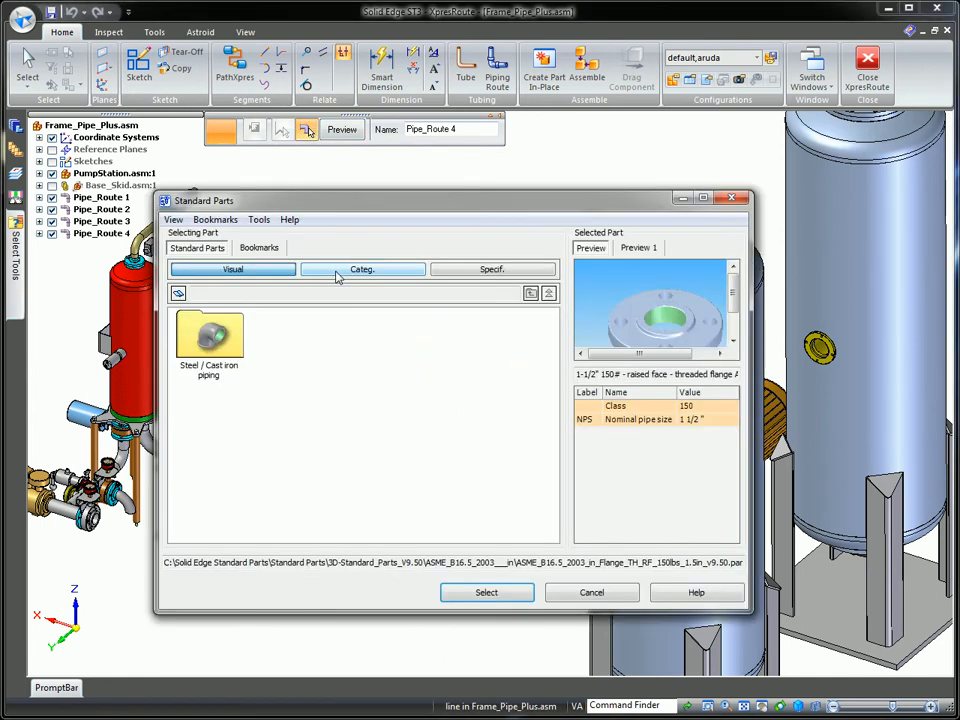
pyautogui.doubleClick(218, 345)
pyautogui.click(428, 346)
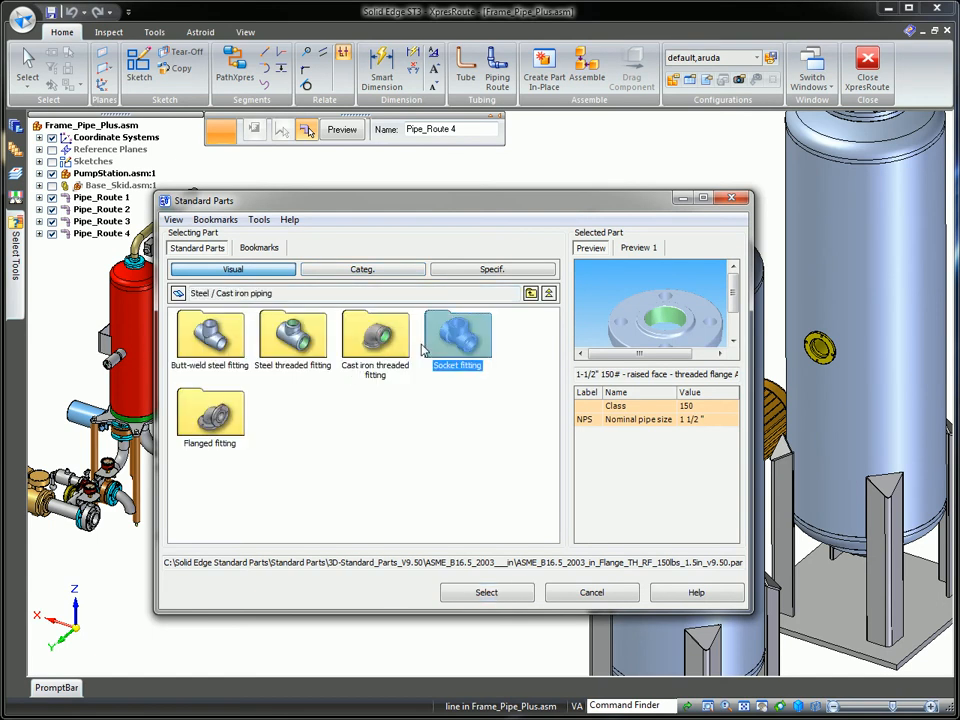
pyautogui.doubleClick(455, 335)
pyautogui.doubleClick(212, 418)
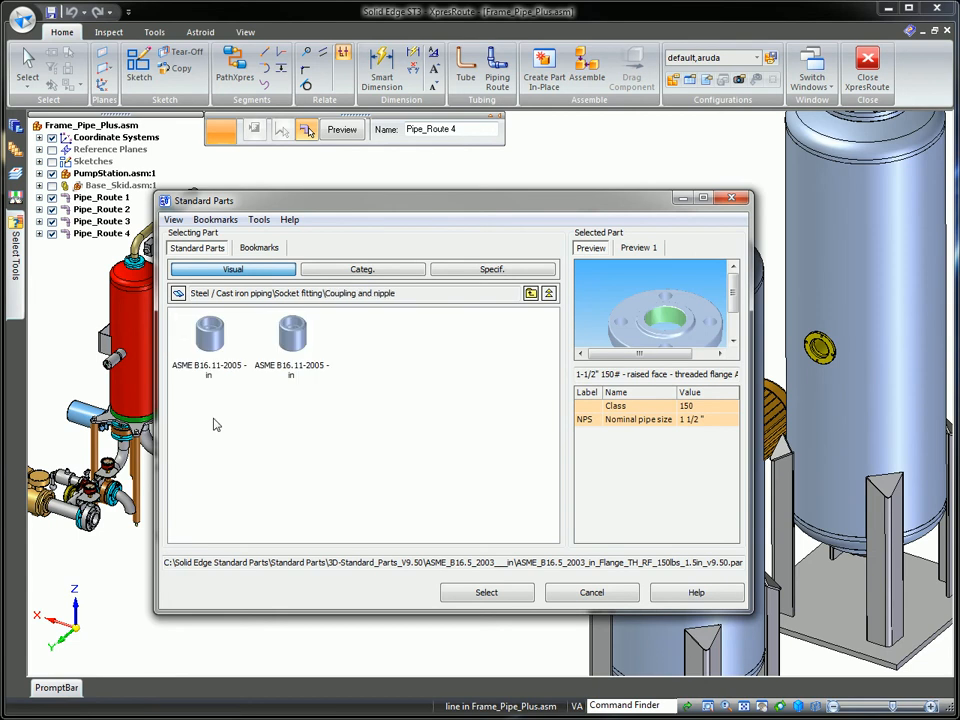
pyautogui.click(210, 338)
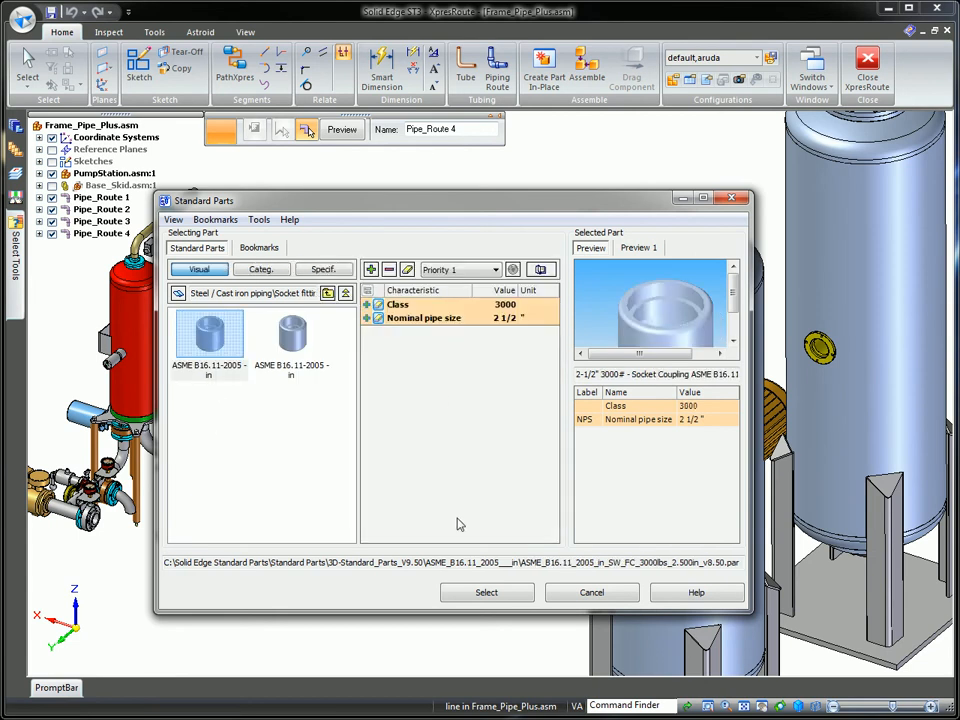
pyautogui.click(484, 594)
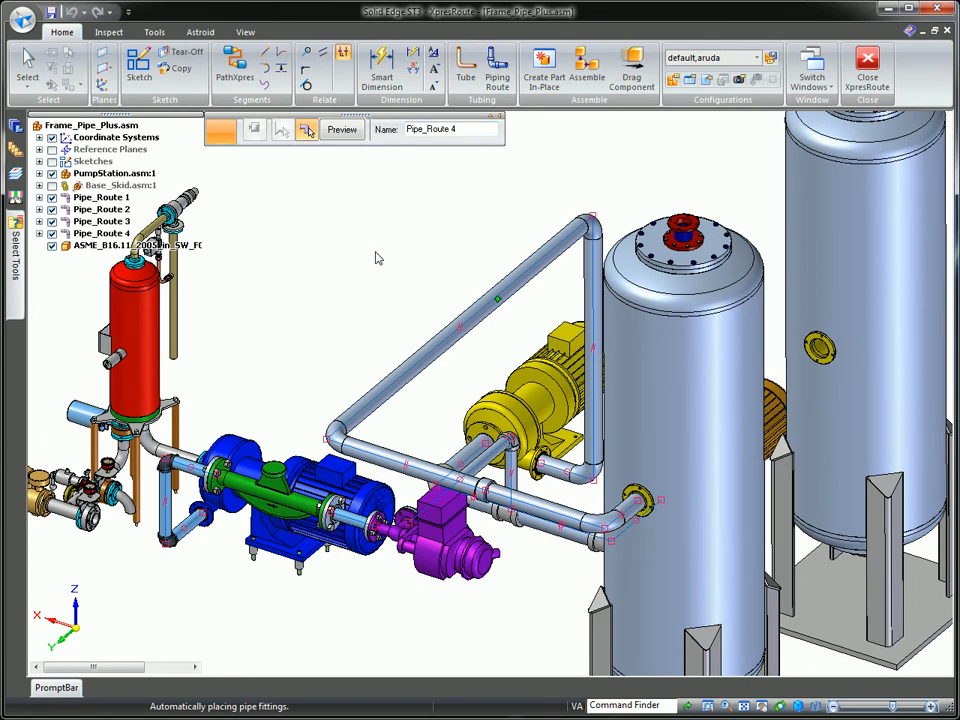
# Step: Replace the coupling at the split point with the part "ASME B16.34 Globe Valve Buttwelding Ends - Class 150 2 1_2 - Schedule 40.par"
pyautogui.click(483, 490)
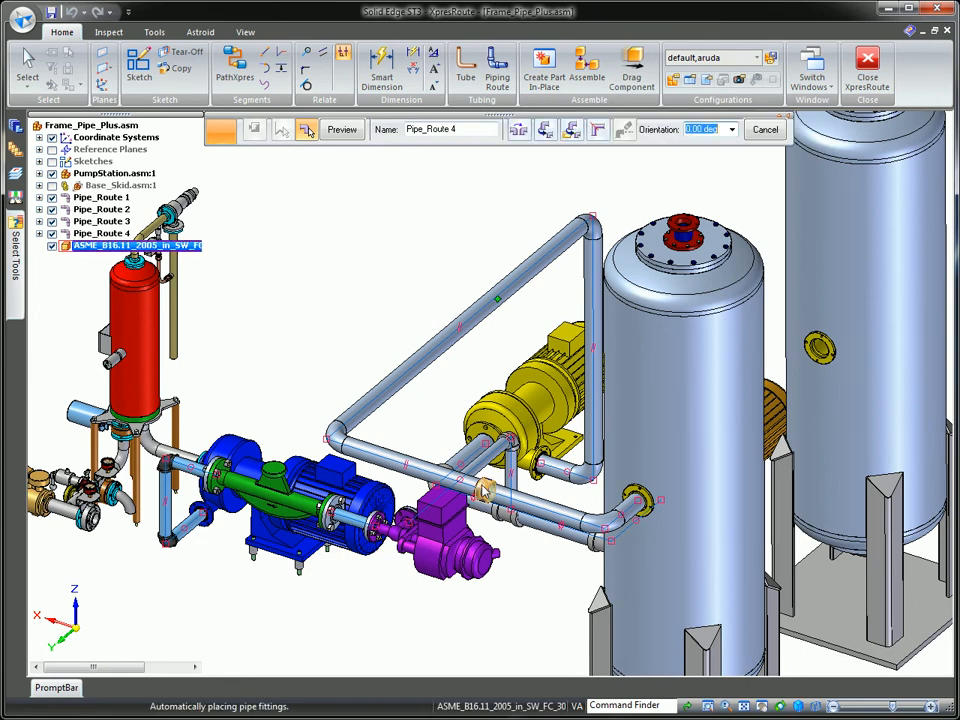
pyautogui.click(572, 131)
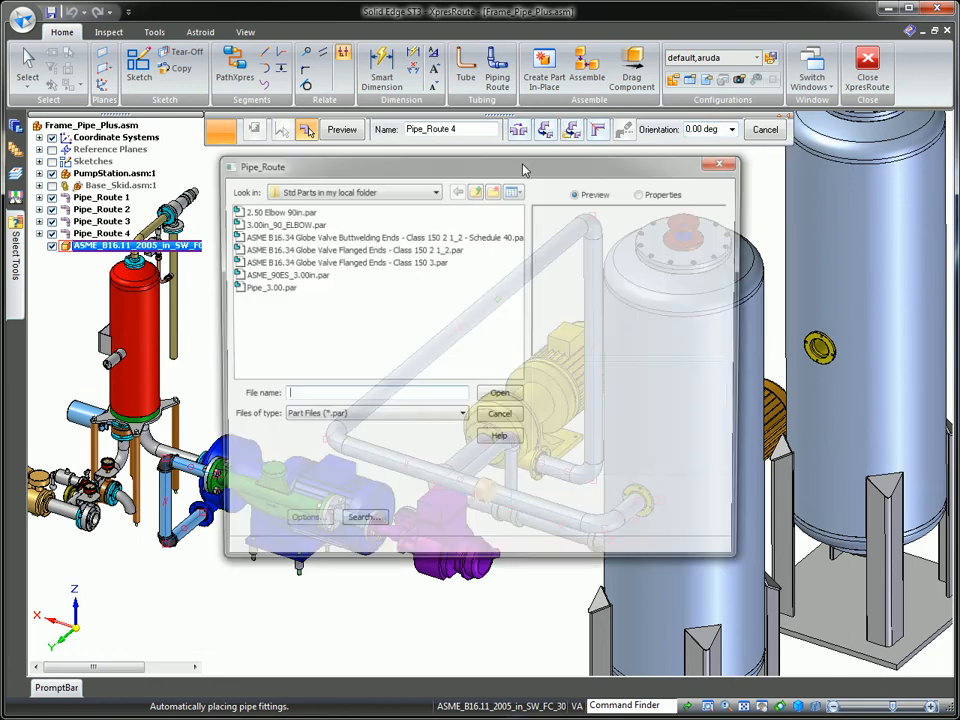
pyautogui.click(489, 236)
pyautogui.click(500, 395)
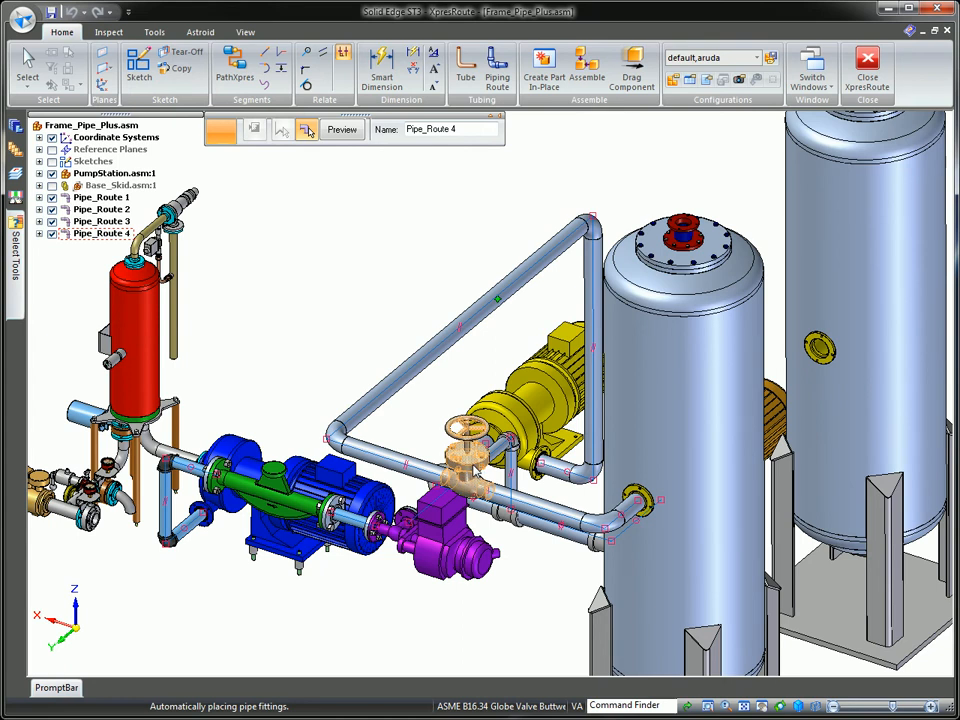
# Step: Try globe valve orientations of 270, 180 and 90 degrees, settle on 270 degrees, and finish editing Pipe_Route 4
pyautogui.click(475, 472)
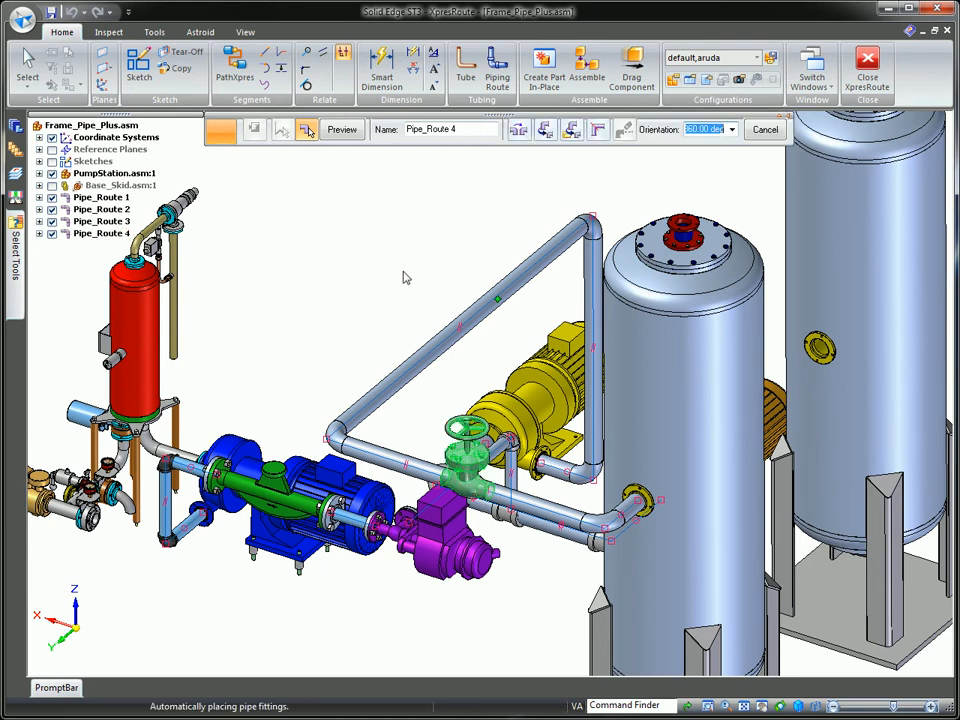
pyautogui.write('270')
pyautogui.press('Return')
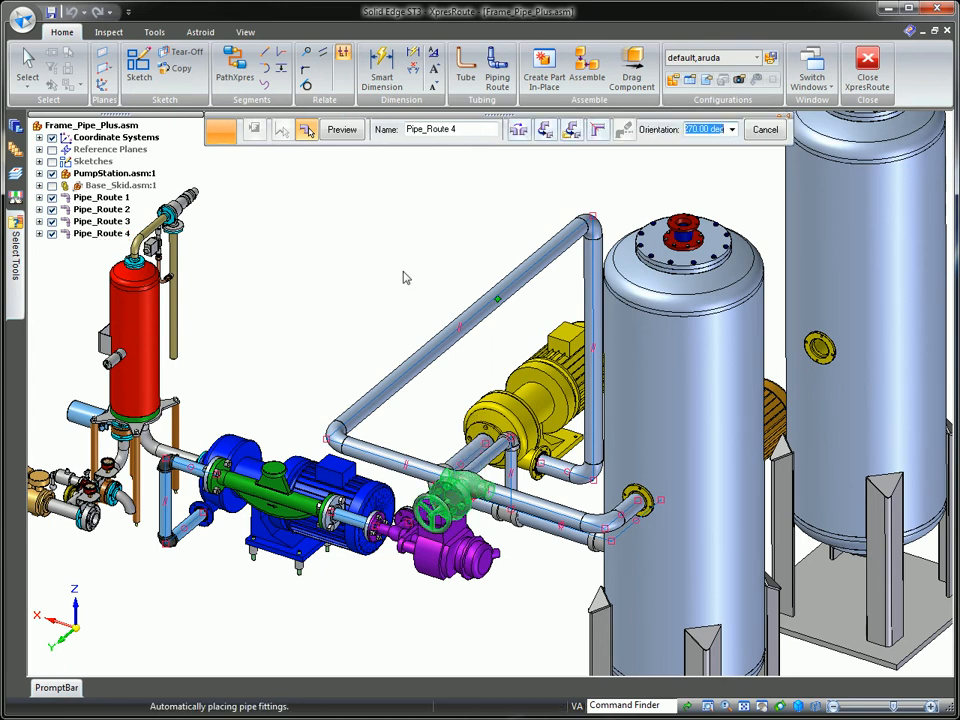
pyautogui.write('180')
pyautogui.press('Return')
pyautogui.write('90')
pyautogui.press('Return')
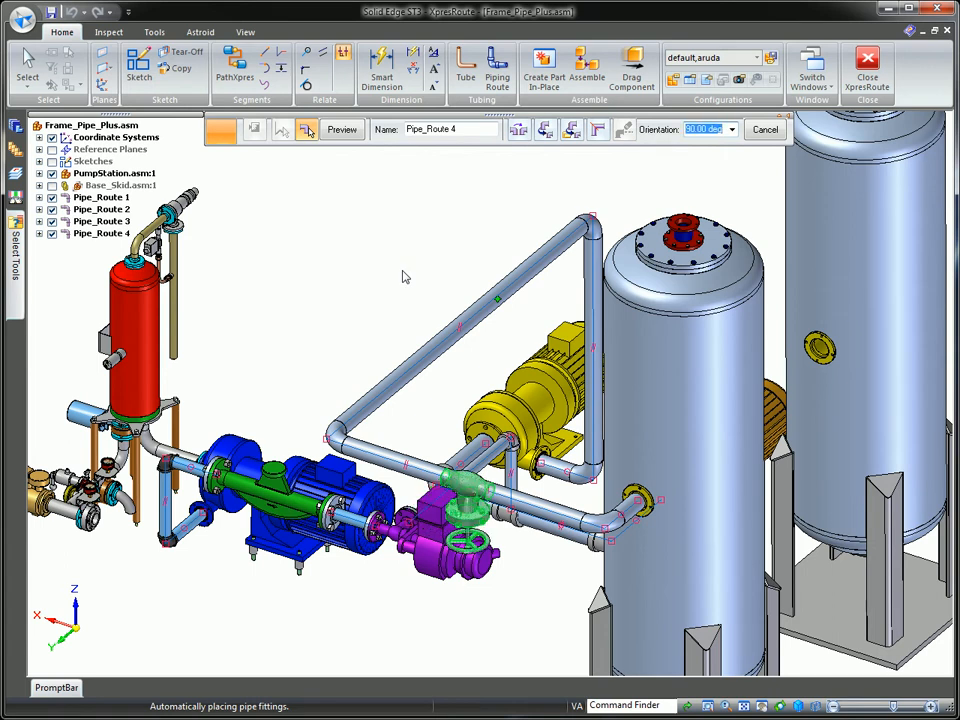
pyautogui.press('Return')
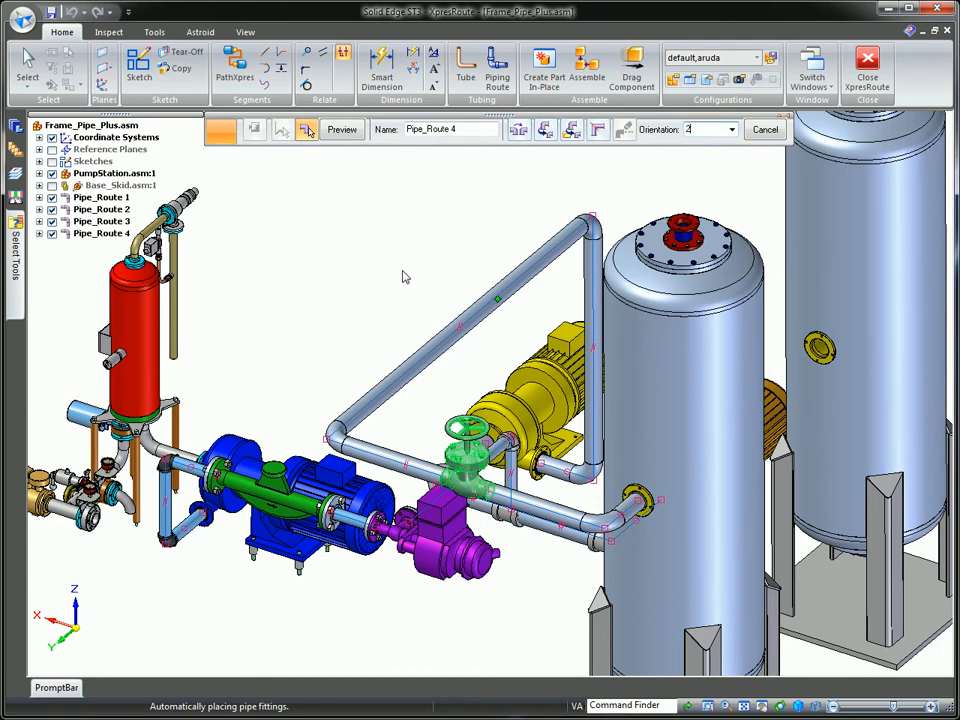
pyautogui.write('270')
pyautogui.press('Return')
pyautogui.click(337, 126)
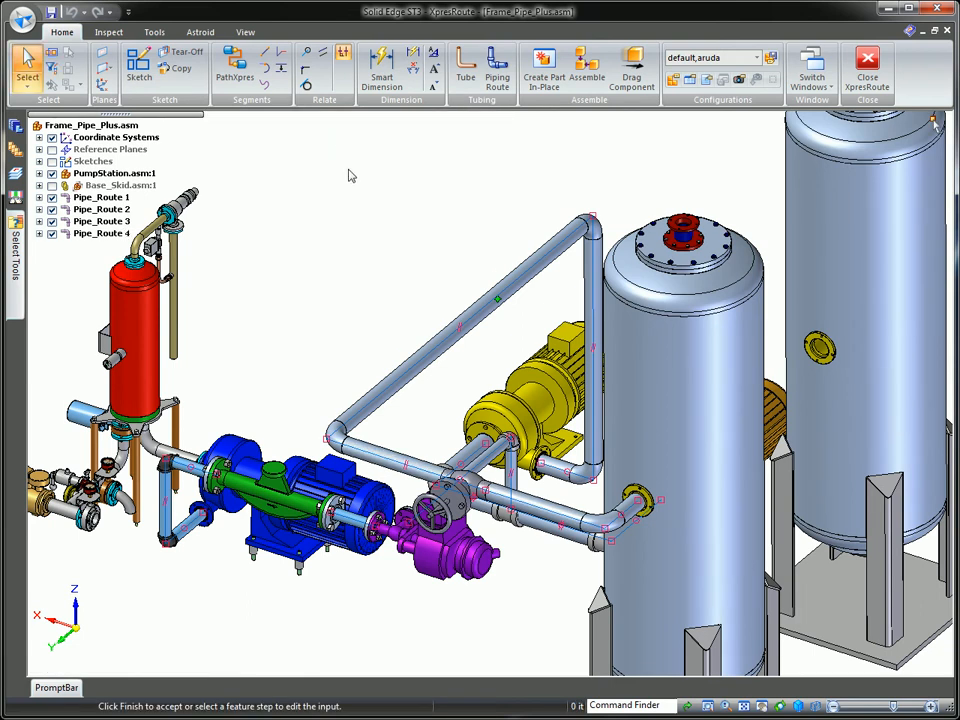
# Step: Create a PathXpres path between the top flanges of the two tanks with 20 in port segments
pyautogui.moveTo(350, 178); pyautogui.dragTo(438, 186, button='middle')
pyautogui.click(235, 65)
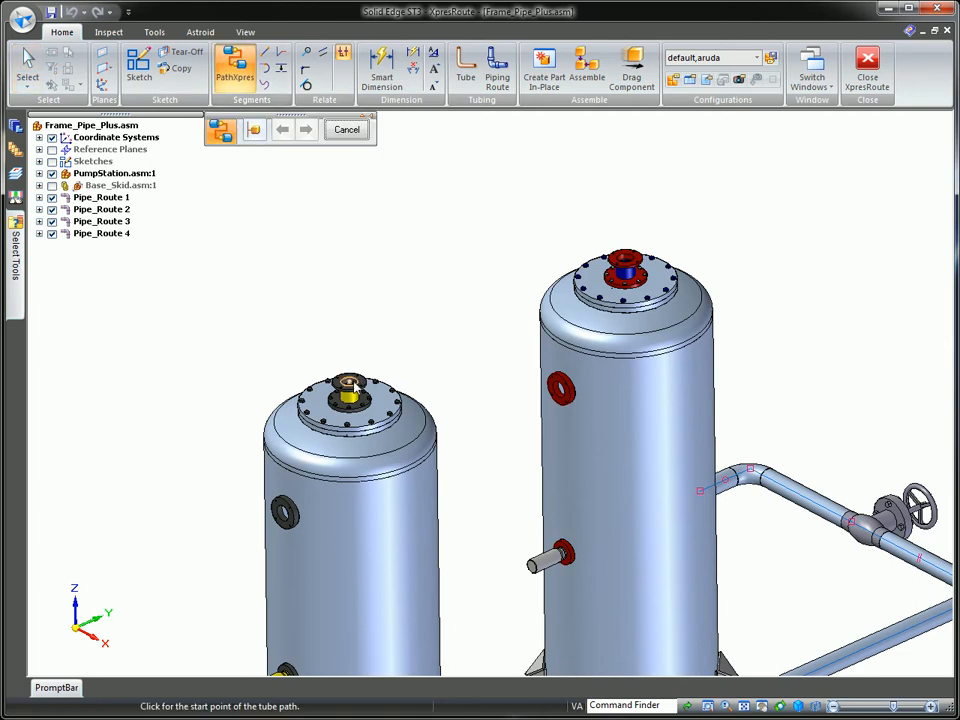
pyautogui.click(631, 262)
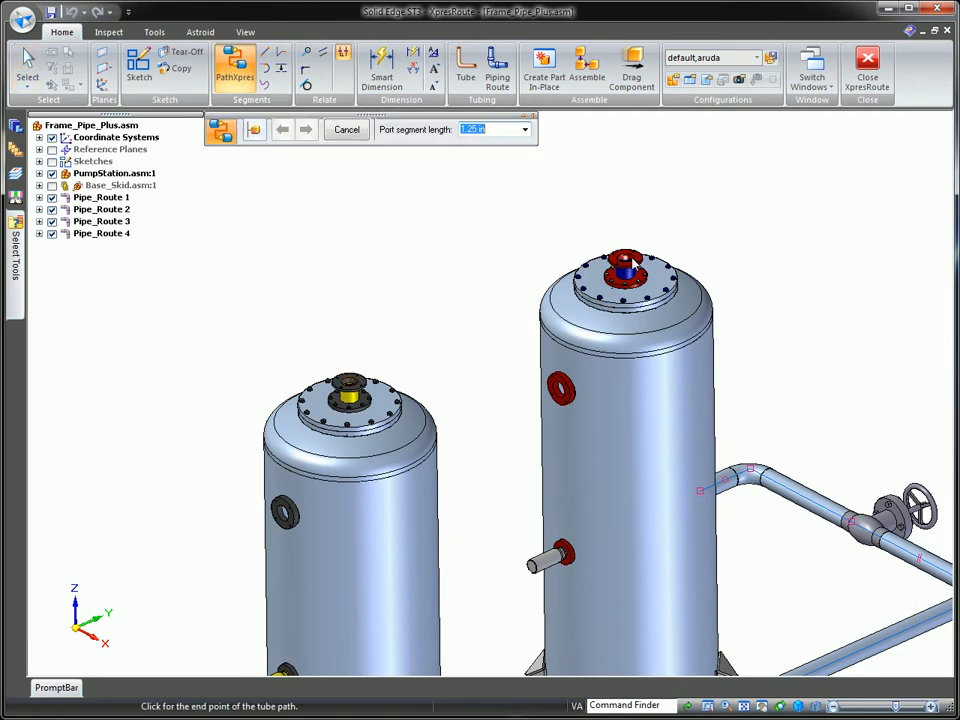
pyautogui.click(625, 256)
pyautogui.click(489, 129)
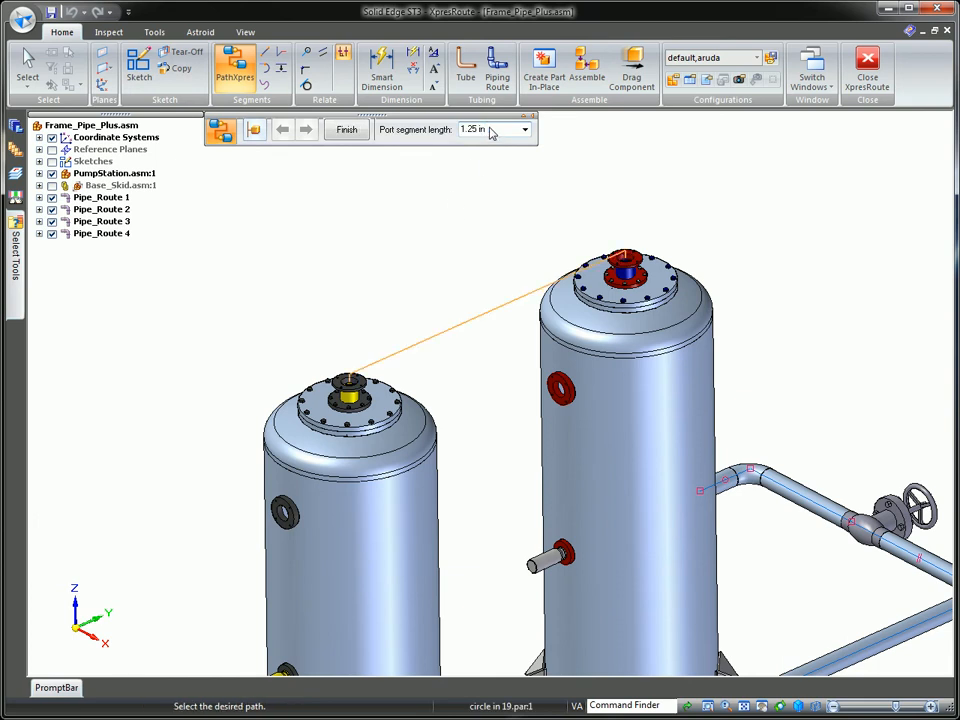
pyautogui.moveTo(489, 128); pyautogui.dragTo(390, 137)
pyautogui.write('20')
pyautogui.press('Return')
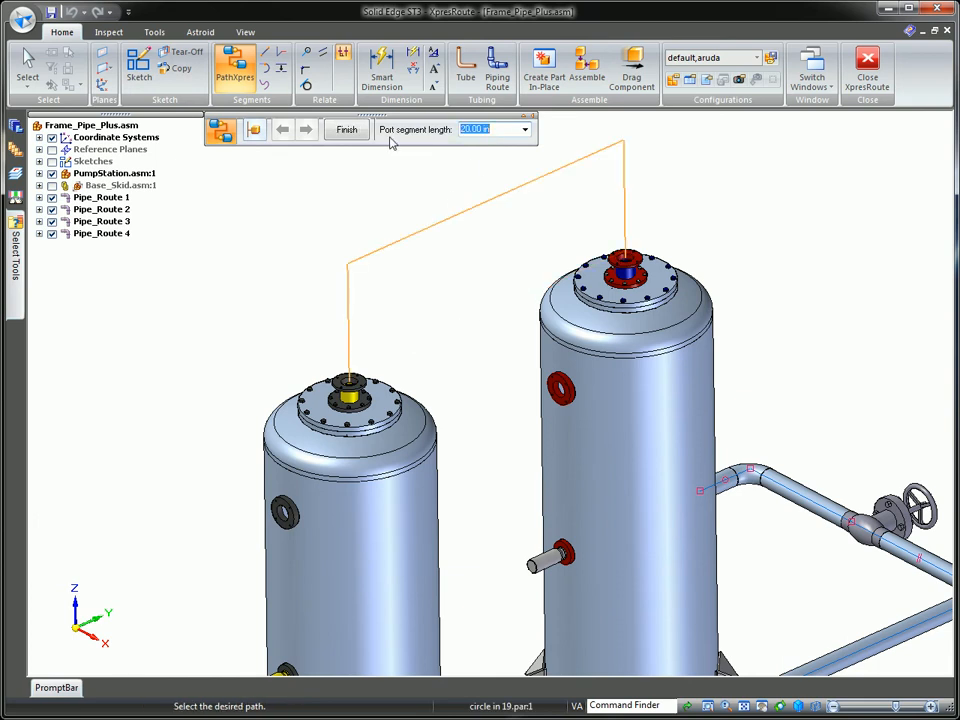
pyautogui.click(350, 138)
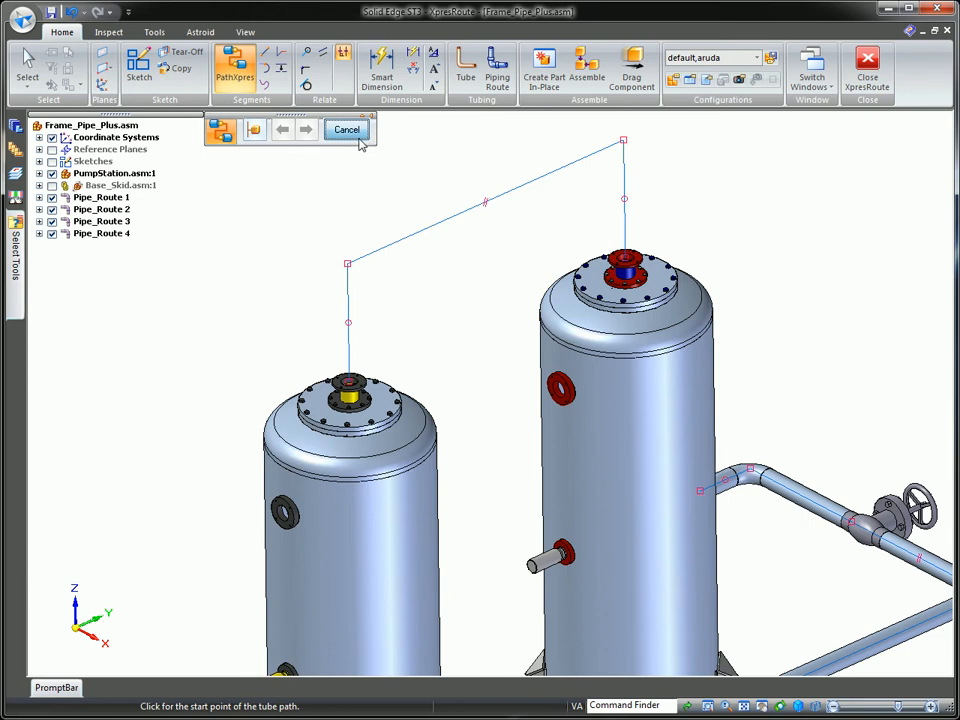
pyautogui.click(355, 139)
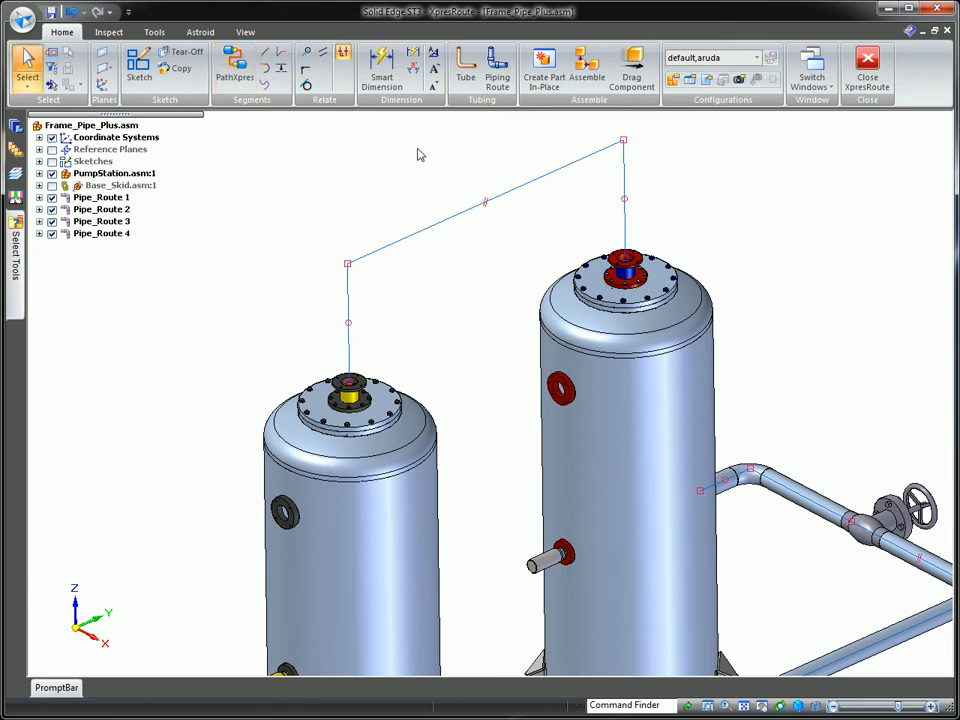
# Step: Delete the parallel relationship on the path's long segment and add an 85° angular dimension between it and the black-flanged tank's vertical segment
pyautogui.press('Delete')
pyautogui.click(413, 70)
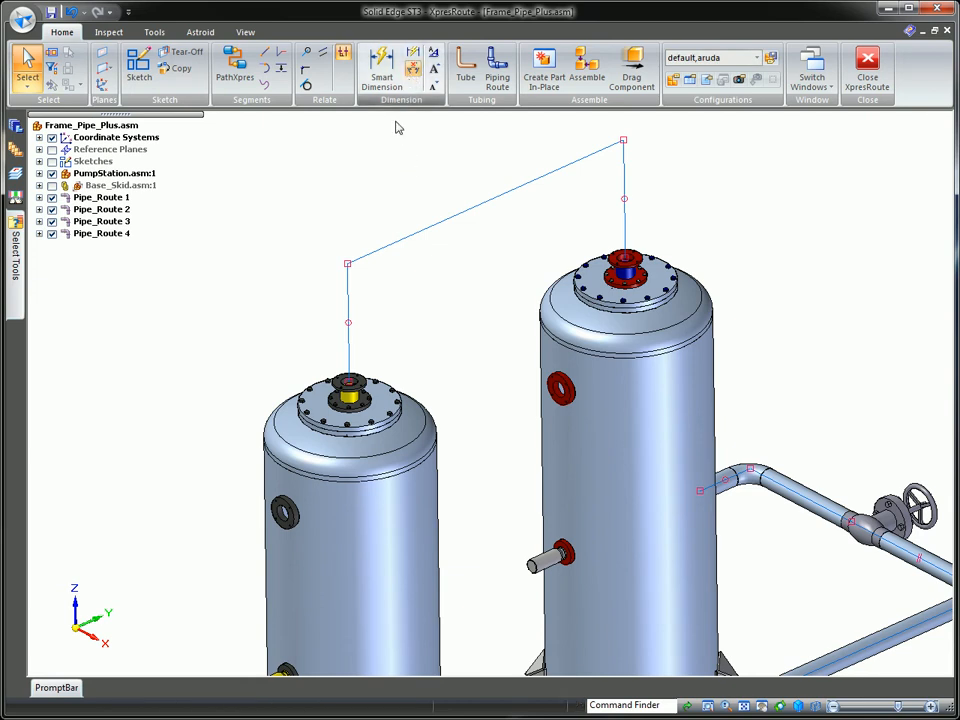
pyautogui.click(349, 303)
pyautogui.click(379, 266)
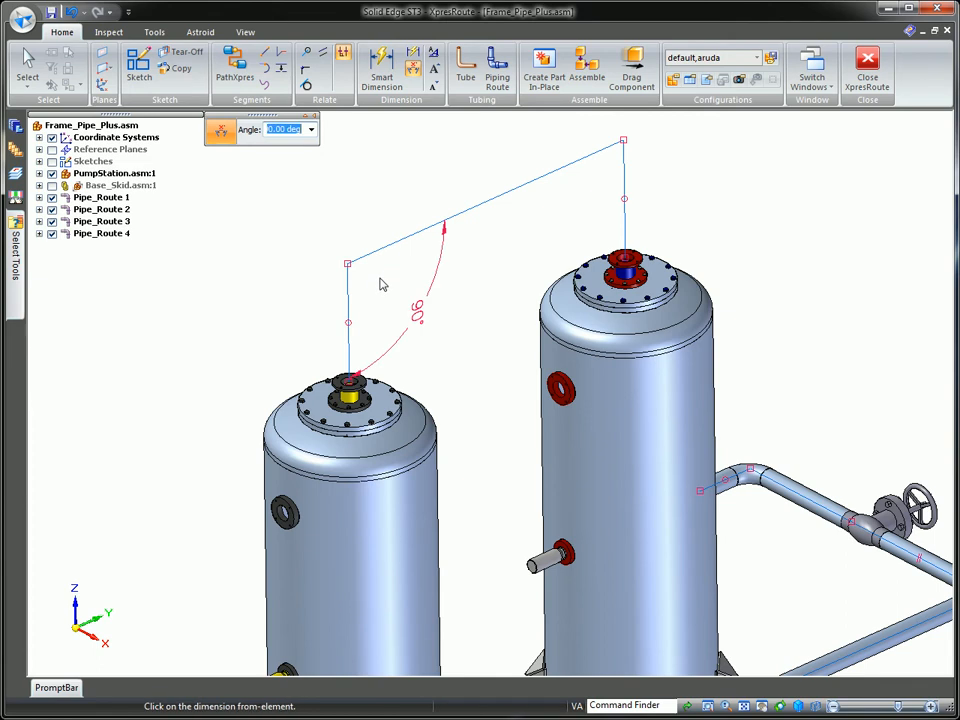
pyautogui.write('5')
pyautogui.press('Return')
pyautogui.press('Escape')
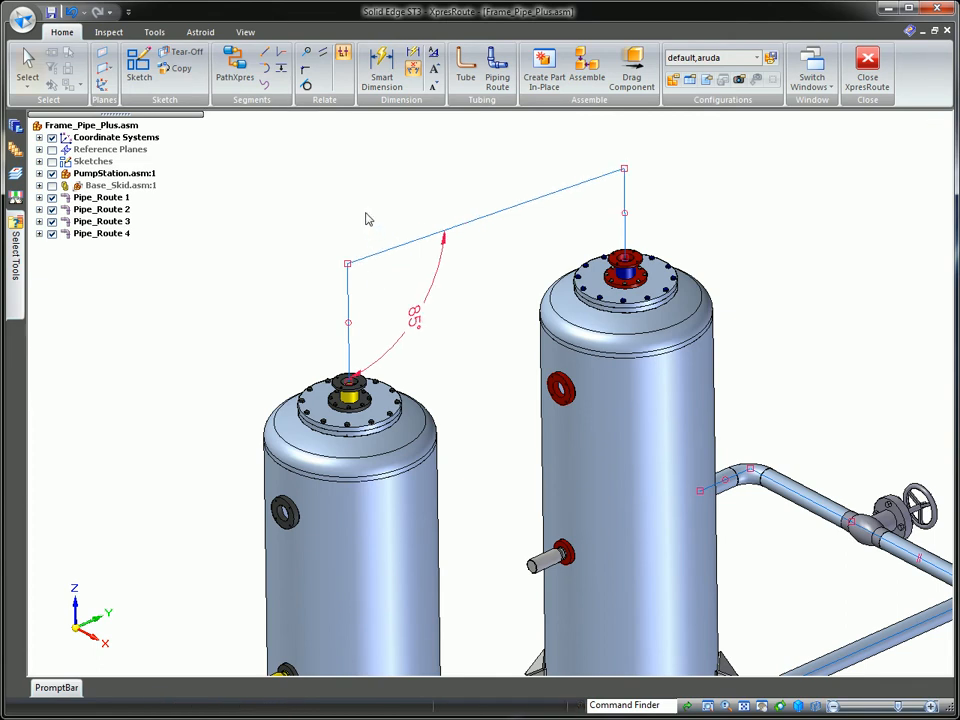
# Step: Create piping route Pipe_Route 5 along the chained path between the tank tops, allowing a maximum gradient of 10 degrees
pyautogui.moveTo(400, 177); pyautogui.dragTo(373, 215, button='right')
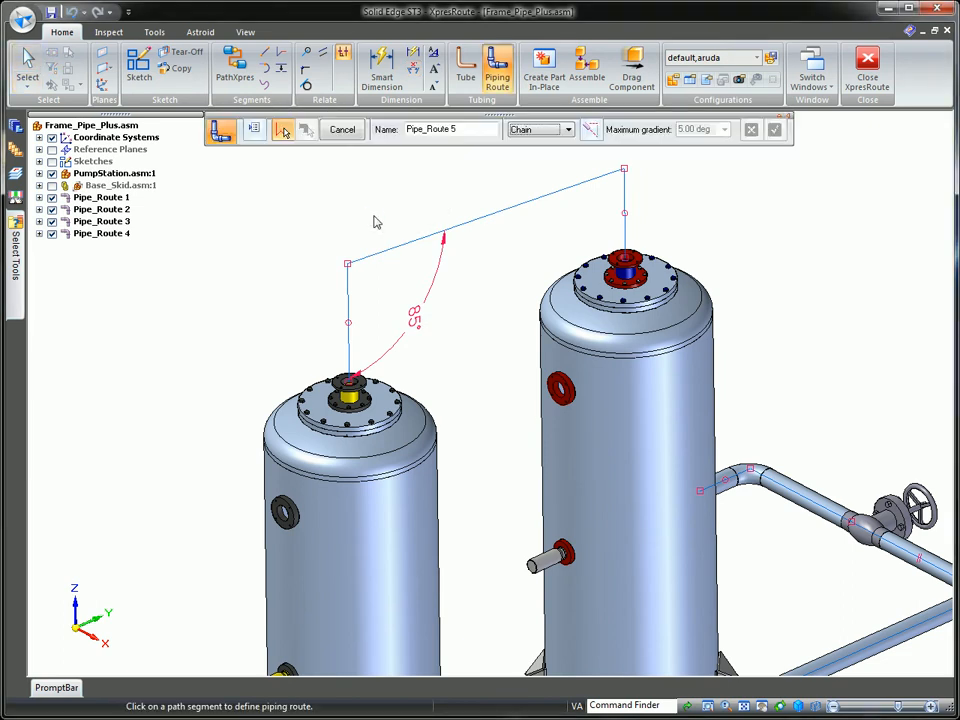
pyautogui.click(543, 198)
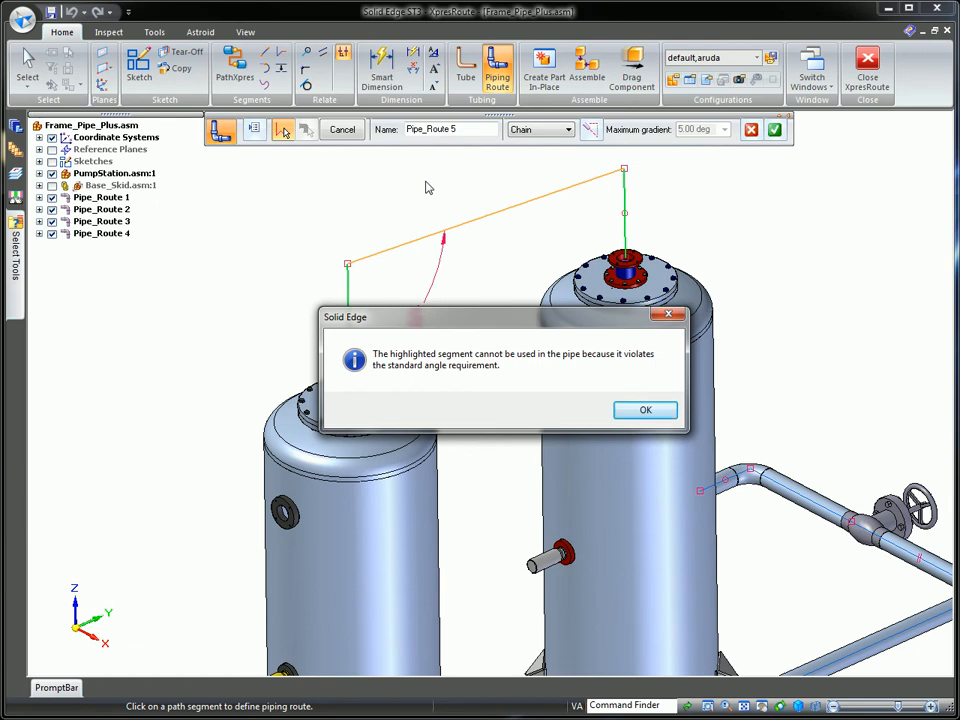
pyautogui.click(645, 410)
pyautogui.click(592, 131)
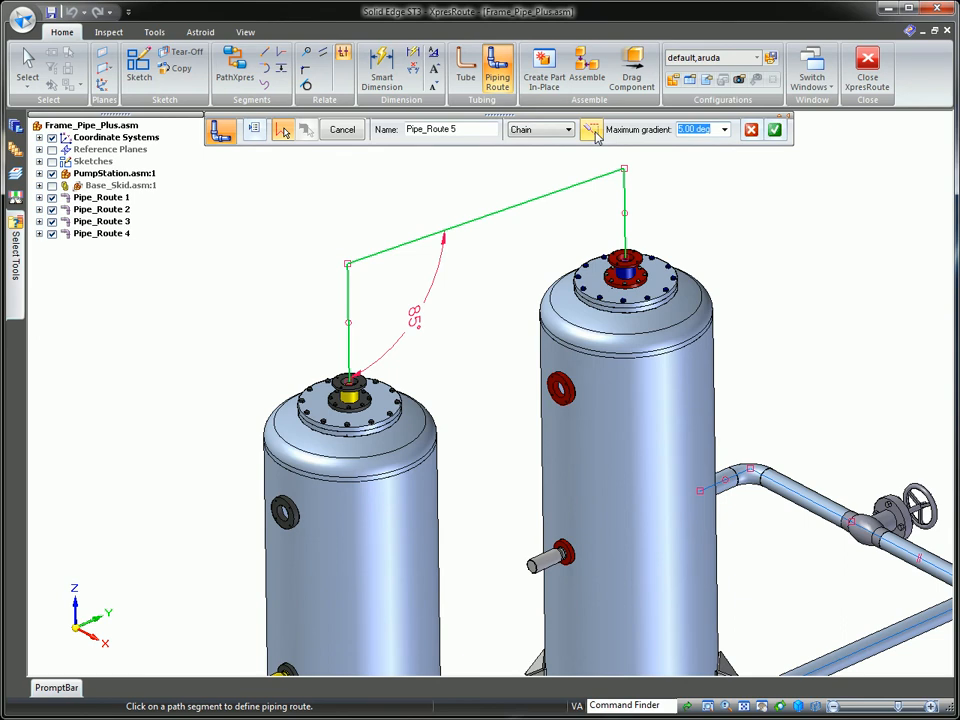
pyautogui.write('10')
pyautogui.press('Return')
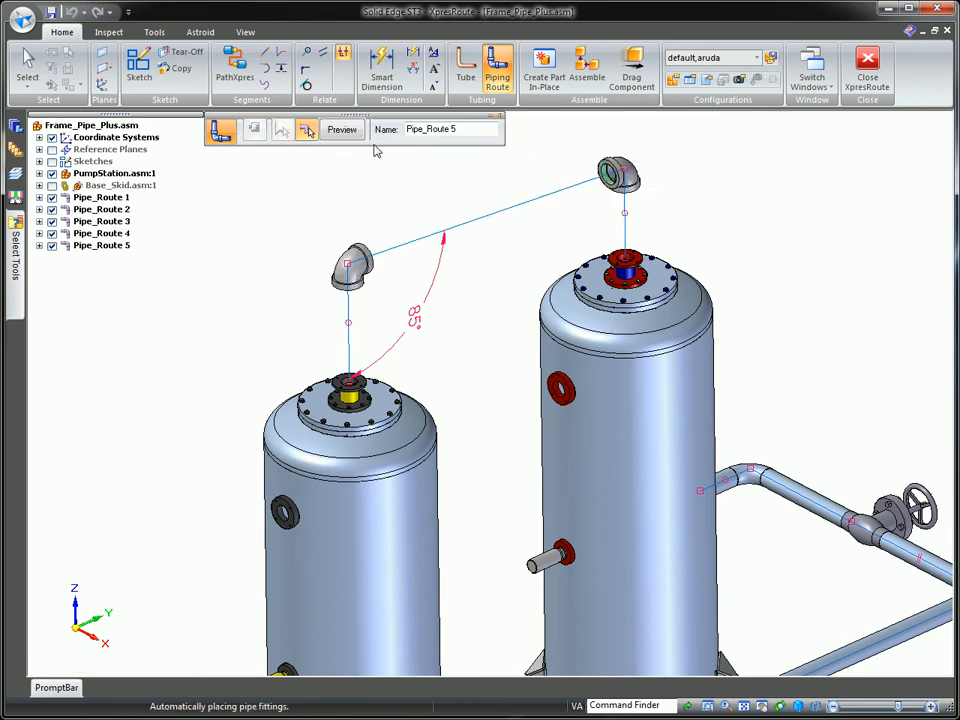
pyautogui.click(341, 130)
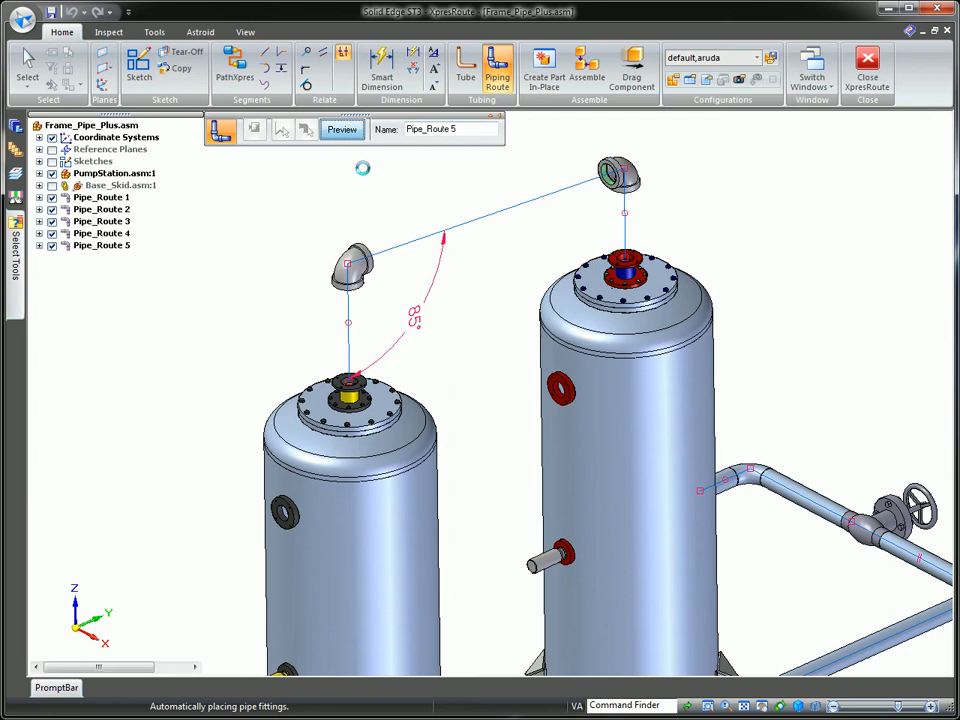
pyautogui.click(350, 132)
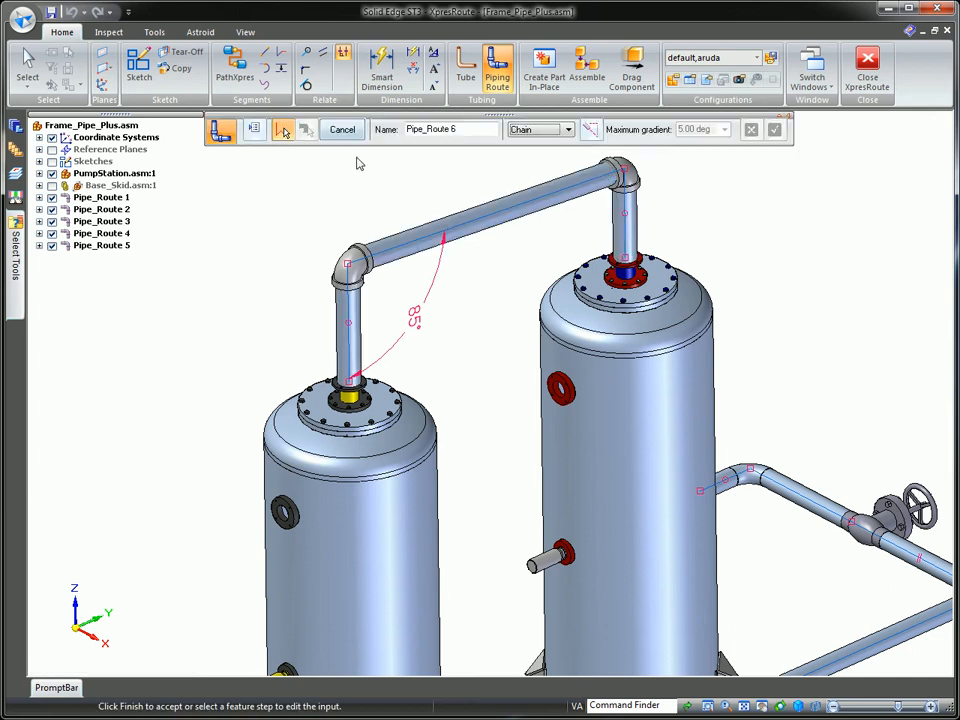
pyautogui.press('Escape')
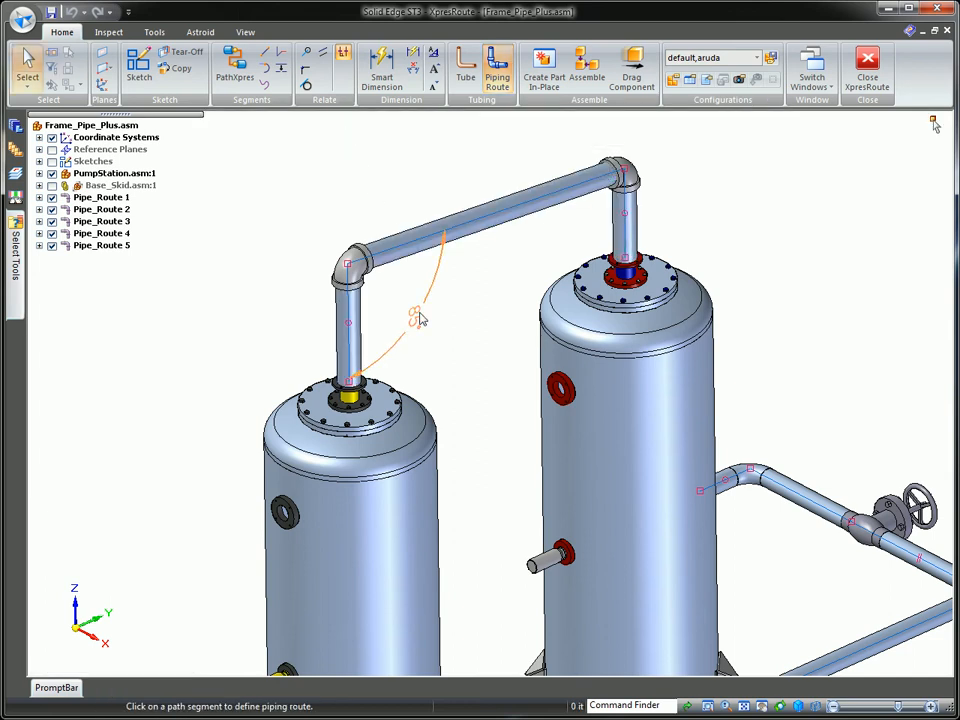
# Step: Change the angular dimension of the sloped pipe between the two tanks to 81 degrees
pyautogui.click(419, 317)
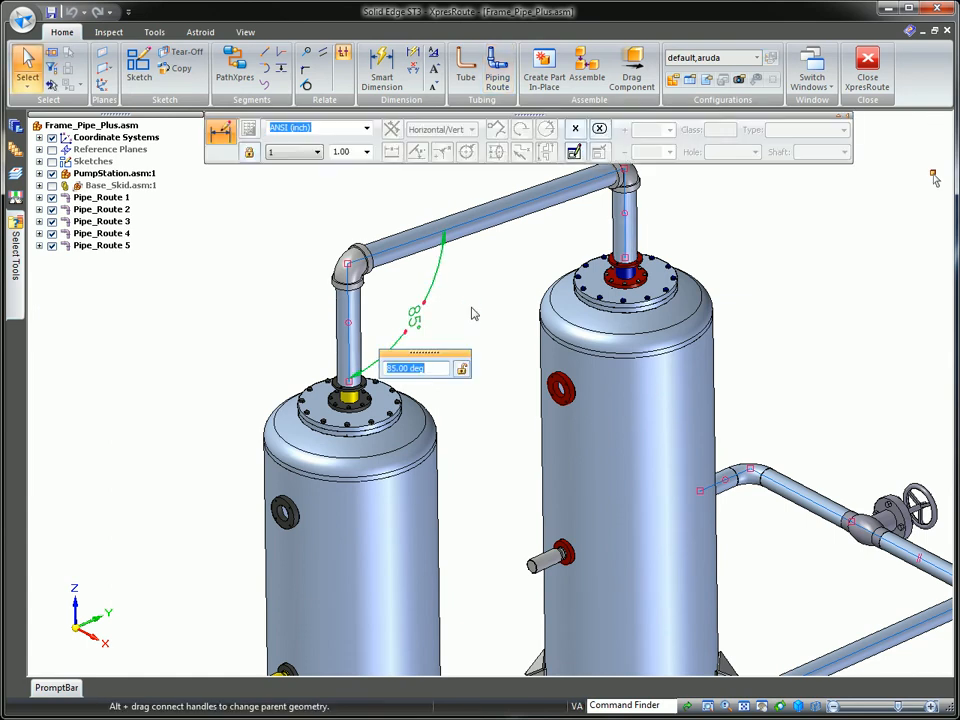
pyautogui.write('80')
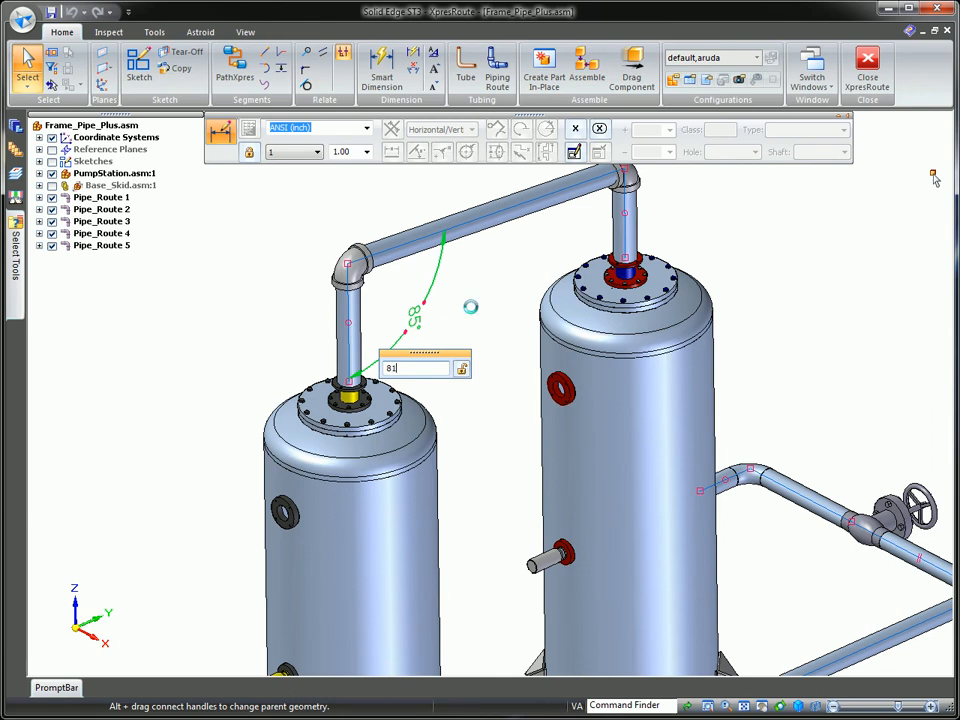
pyautogui.press('Return')
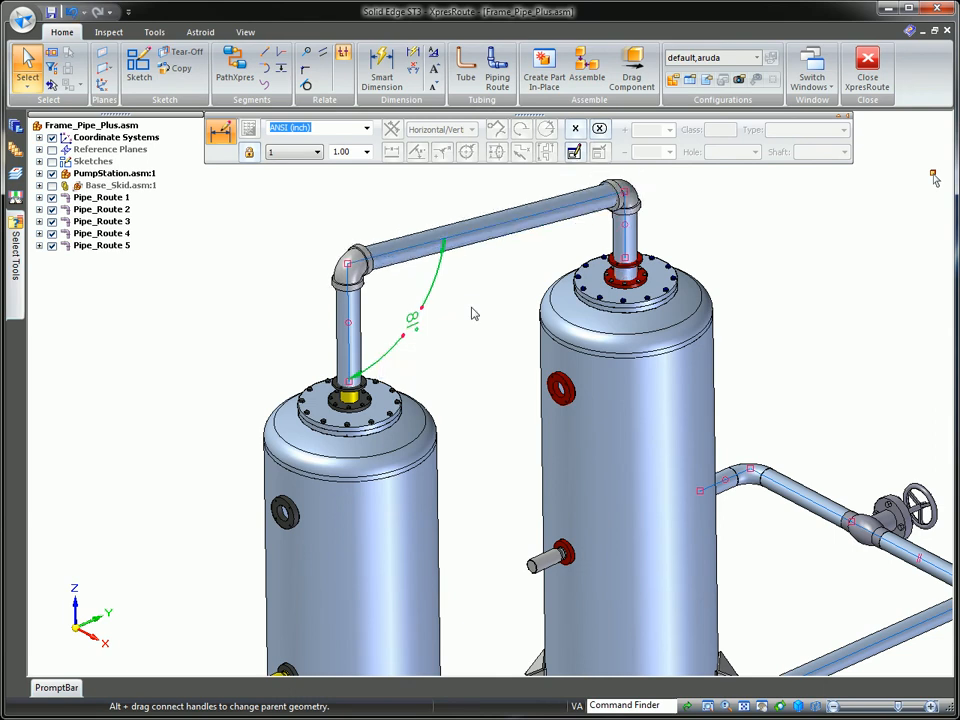
pyautogui.click(408, 206)
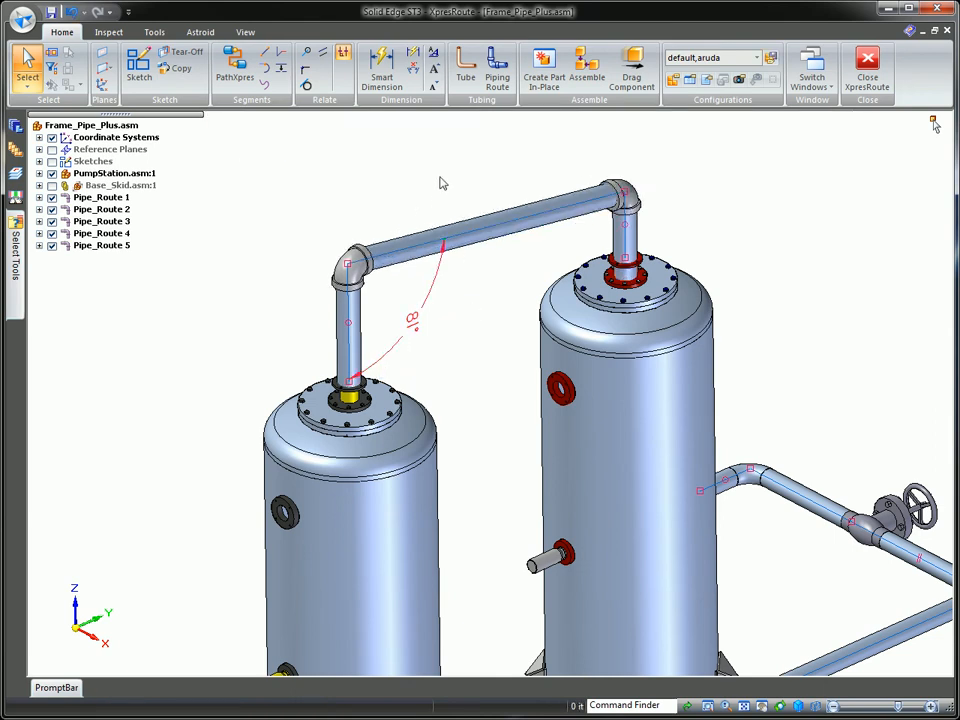
pyautogui.moveTo(440, 180); pyautogui.dragTo(437, 130, button='right')
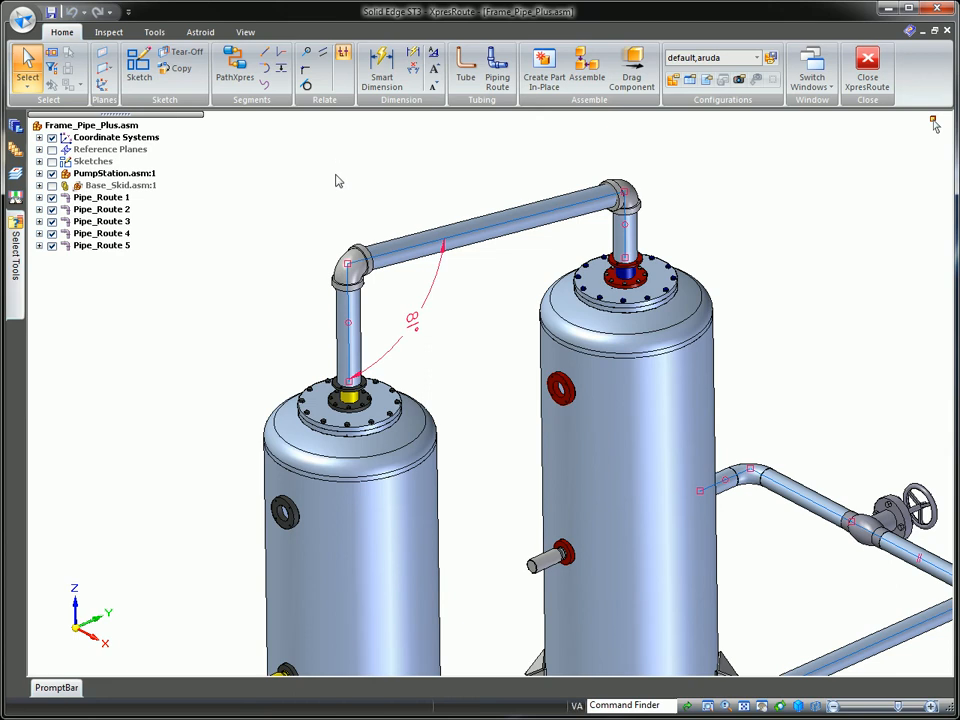
pyautogui.scroll(-5, 339, 184)
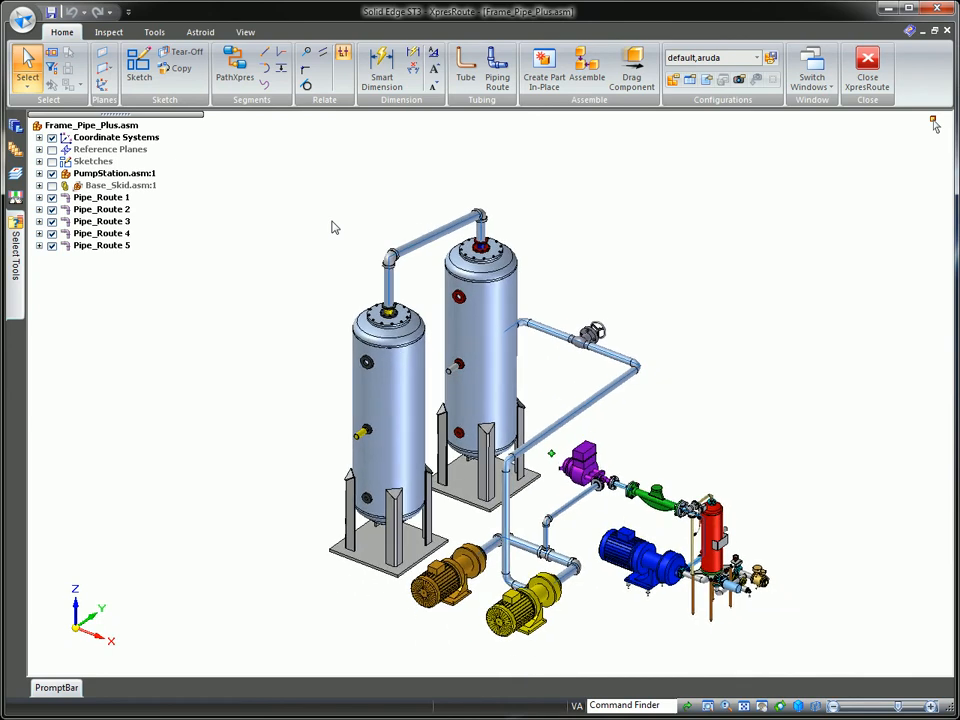
# Step: Apply the 2-Base_Frame display configuration to the assembly
pyautogui.click(750, 58)
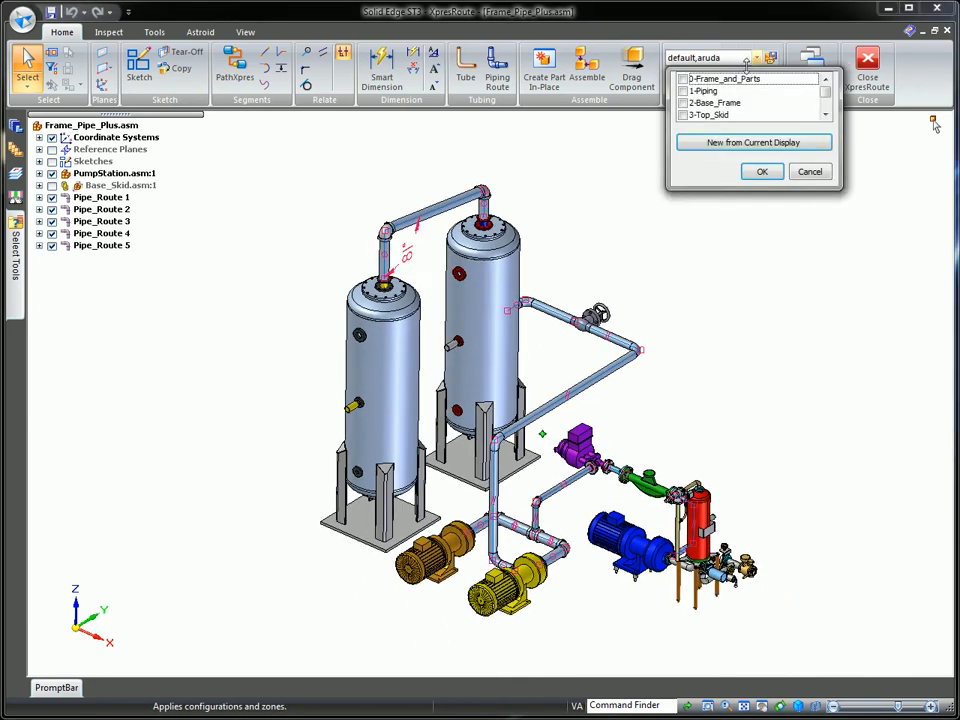
pyautogui.click(692, 103)
pyautogui.click(762, 172)
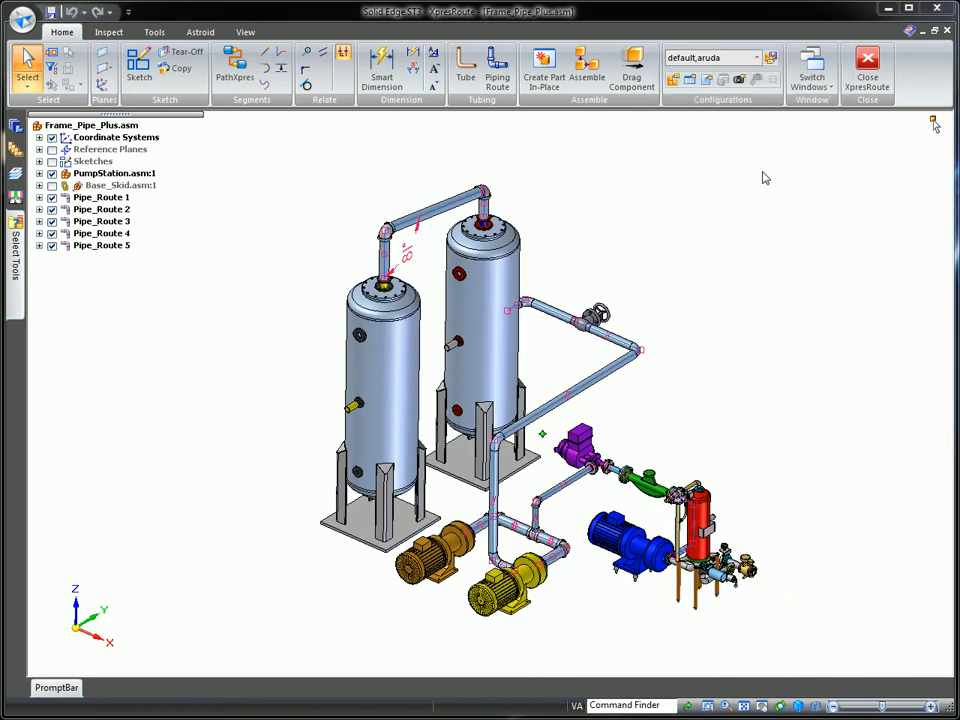
pyautogui.click(609, 403)
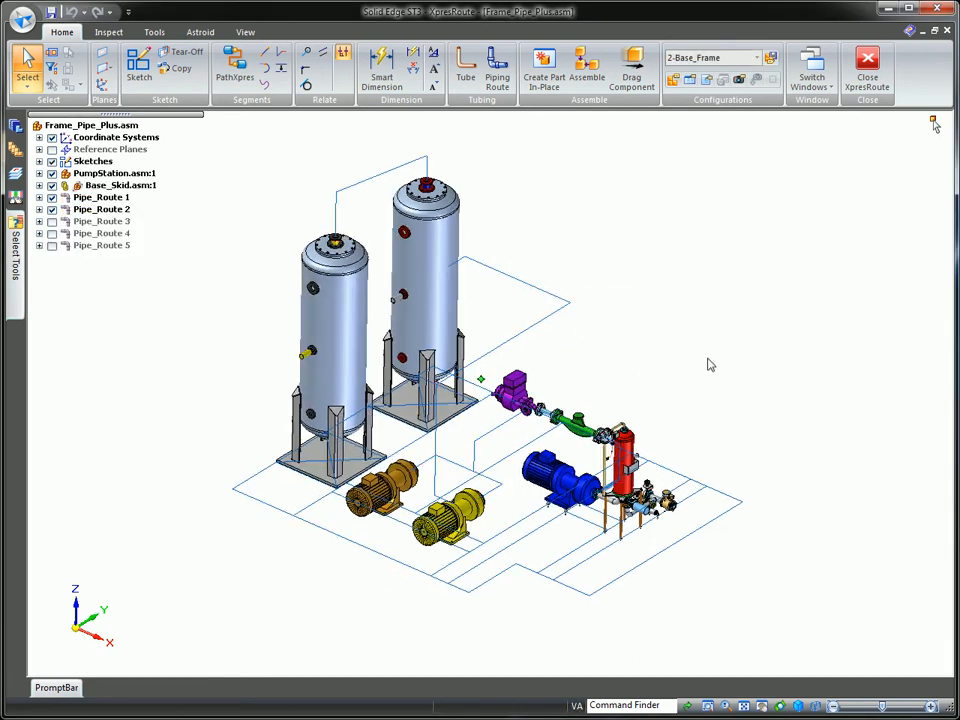
# Step: Edit the Base_Skid.asm subassembly in place and switch to the Frame Design environment
pyautogui.rightClick(150, 186)
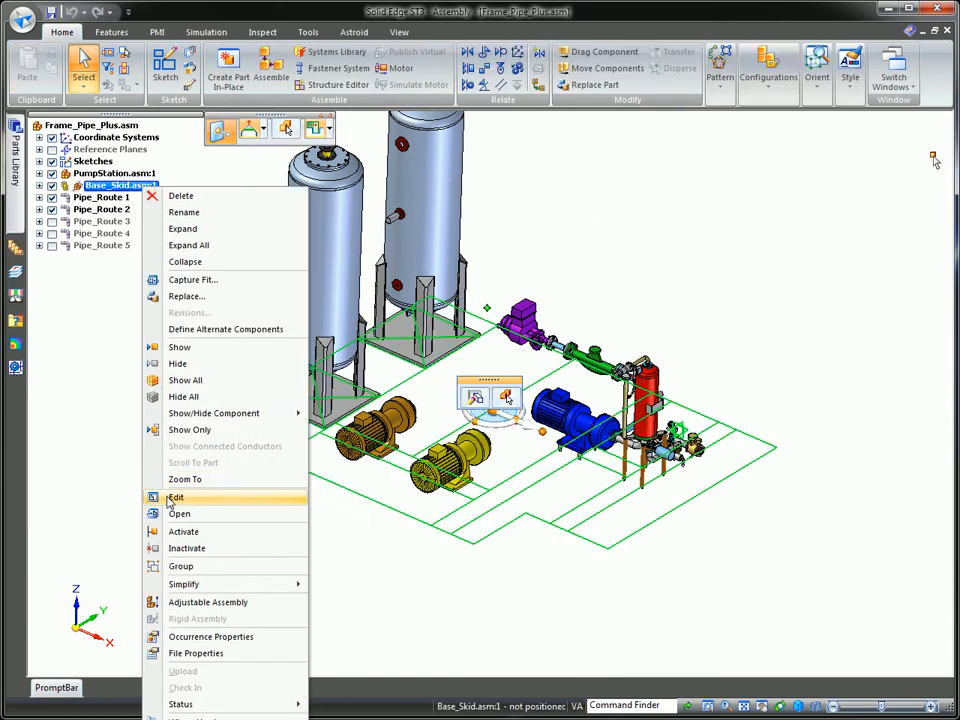
pyautogui.press('Escape')
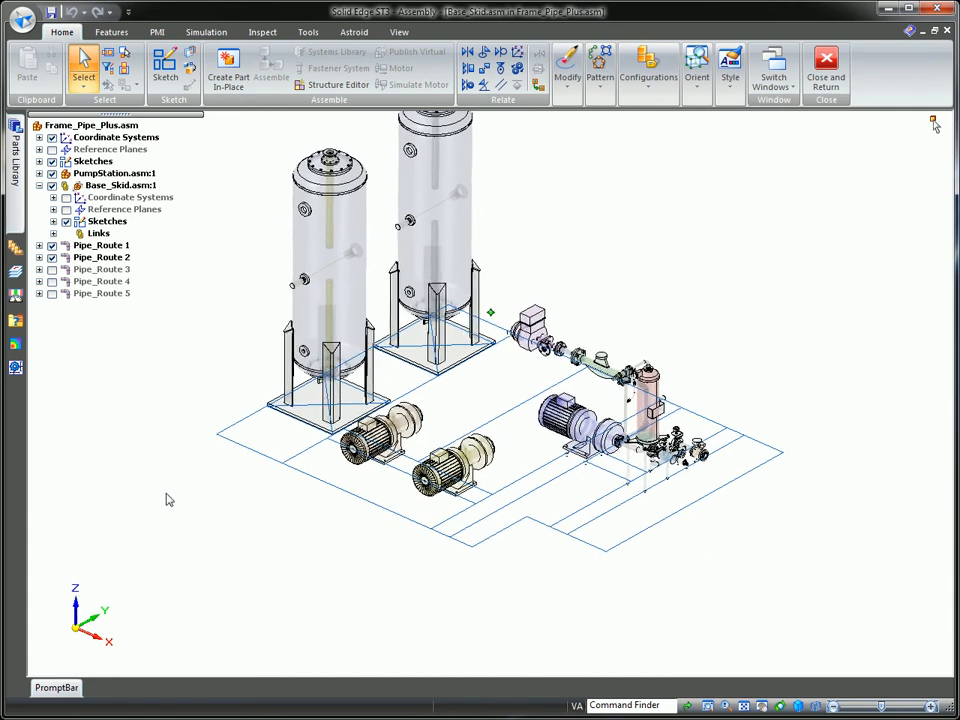
pyautogui.rightClick(589, 155)
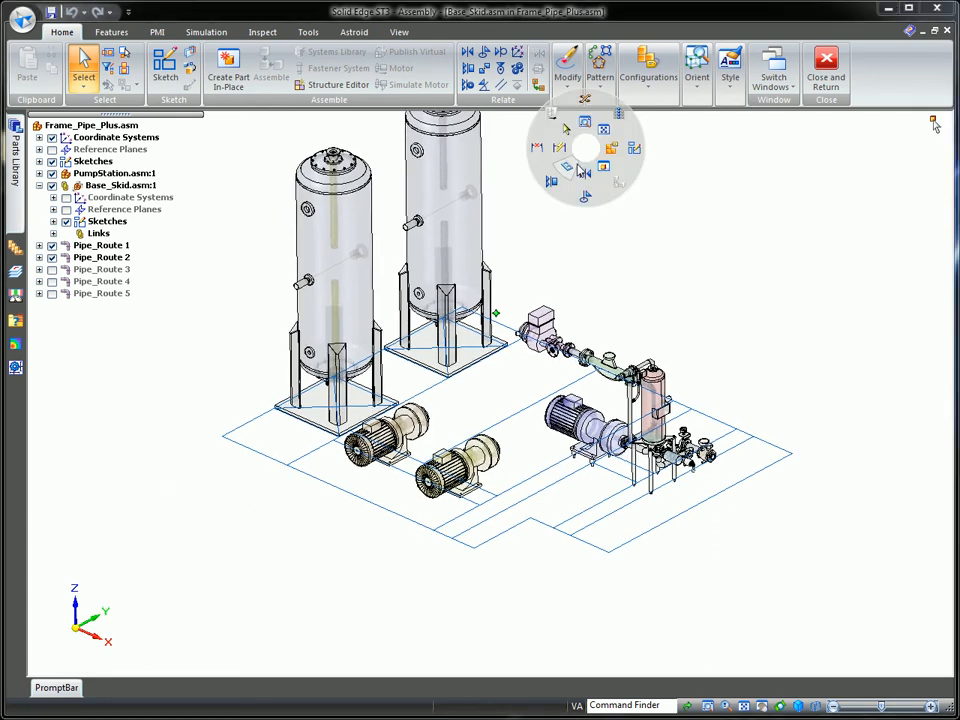
pyautogui.click(579, 168)
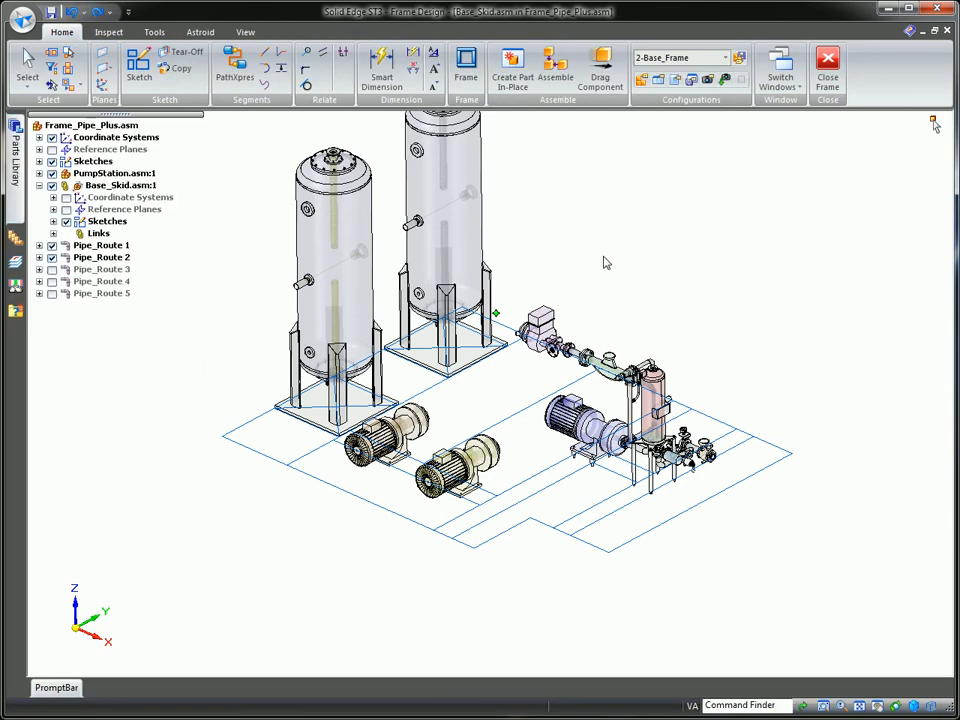
# Step: Create a C-Channel 80x45 frame around the skid sketch's chained outer perimeter, accepting the corner treatment options
pyautogui.rightClick(660, 277)
pyautogui.click(642, 294)
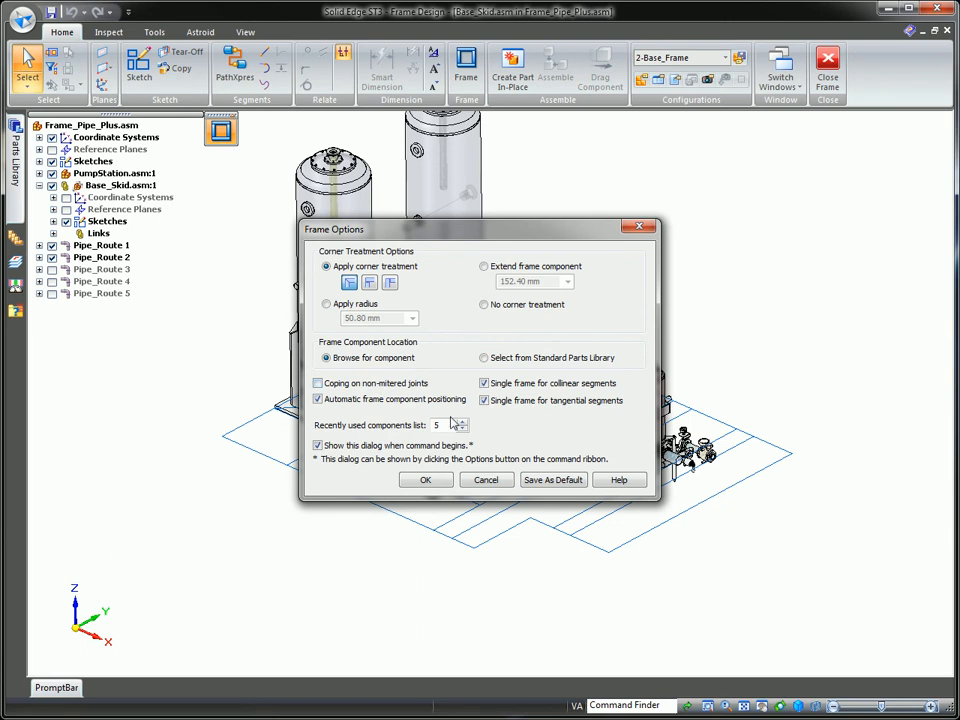
pyautogui.click(425, 480)
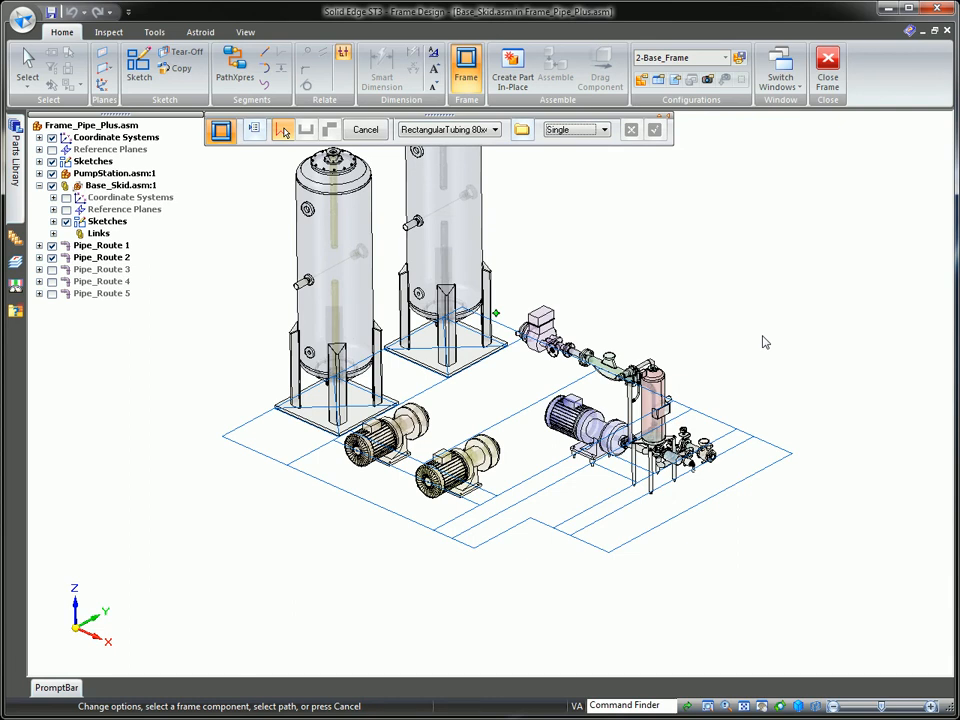
pyautogui.click(576, 130)
pyautogui.click(563, 142)
pyautogui.click(793, 455)
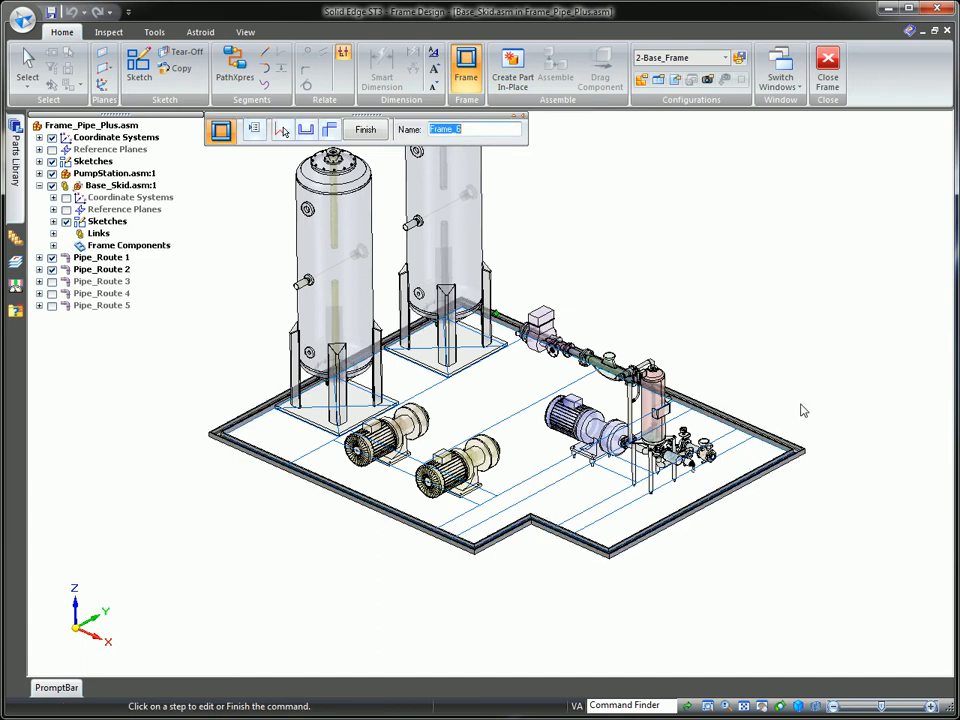
# Step: Set the perimeter channel's cross-section orientation to 90 degrees, and flip the cross section and back
pyautogui.scroll(3, 800, 406)
pyautogui.scroll(5, 803, 410)
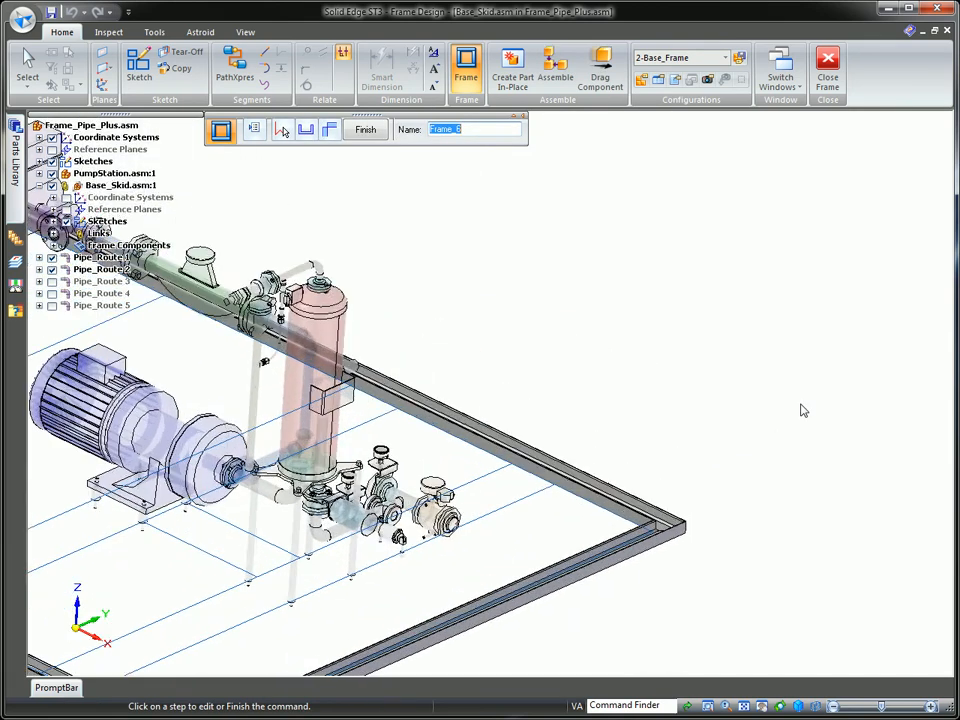
pyautogui.scroll(5, 803, 410)
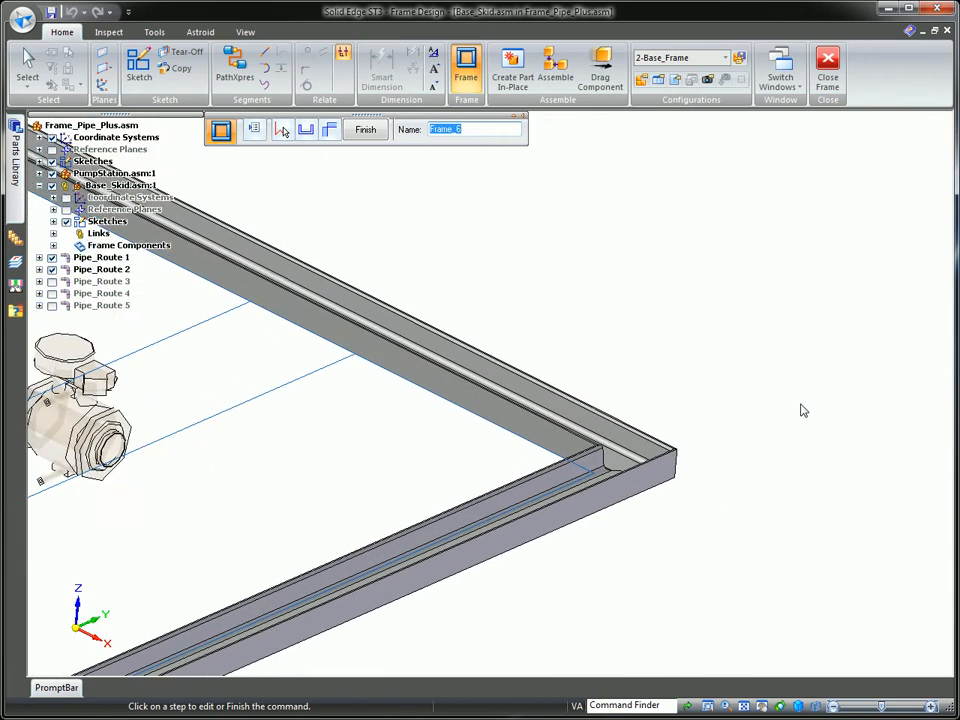
pyautogui.click(306, 131)
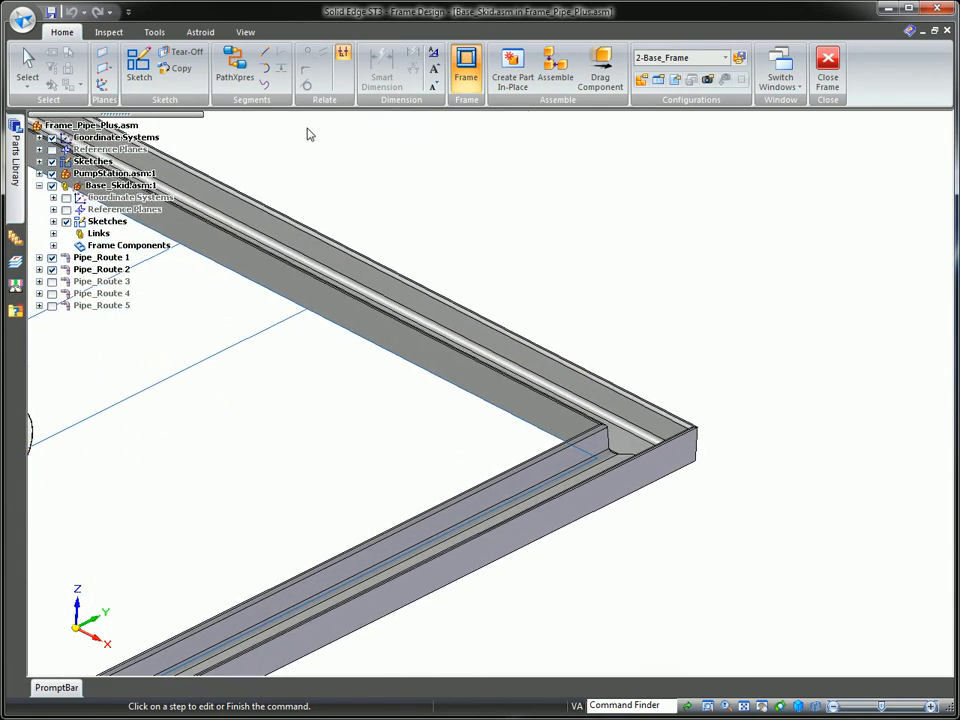
pyautogui.click(432, 130)
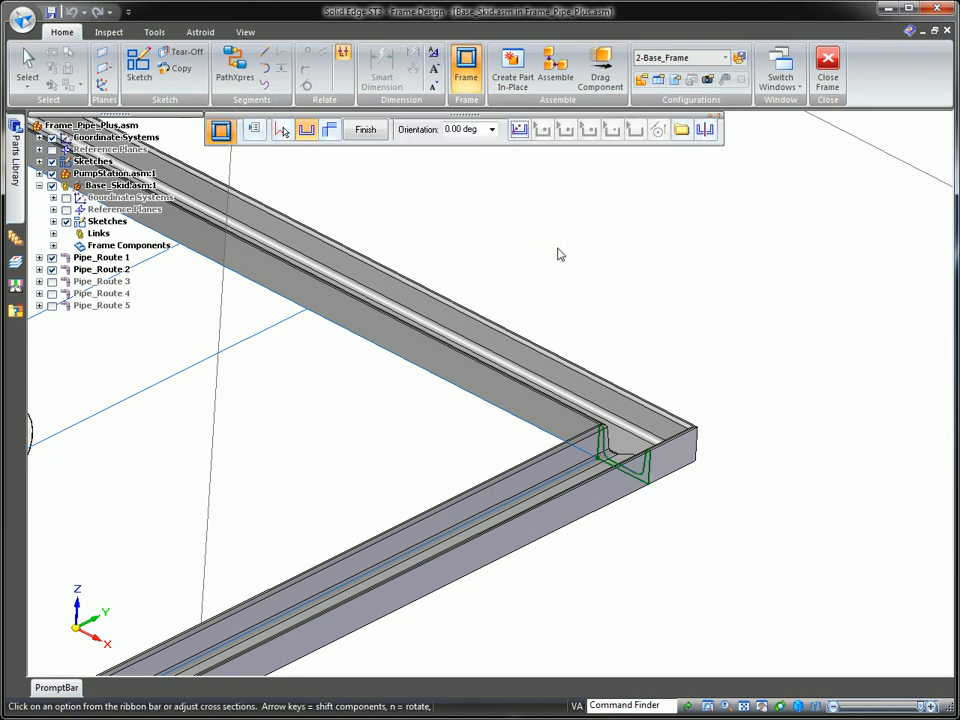
pyautogui.click(488, 133)
pyautogui.write('90')
pyautogui.press('Return')
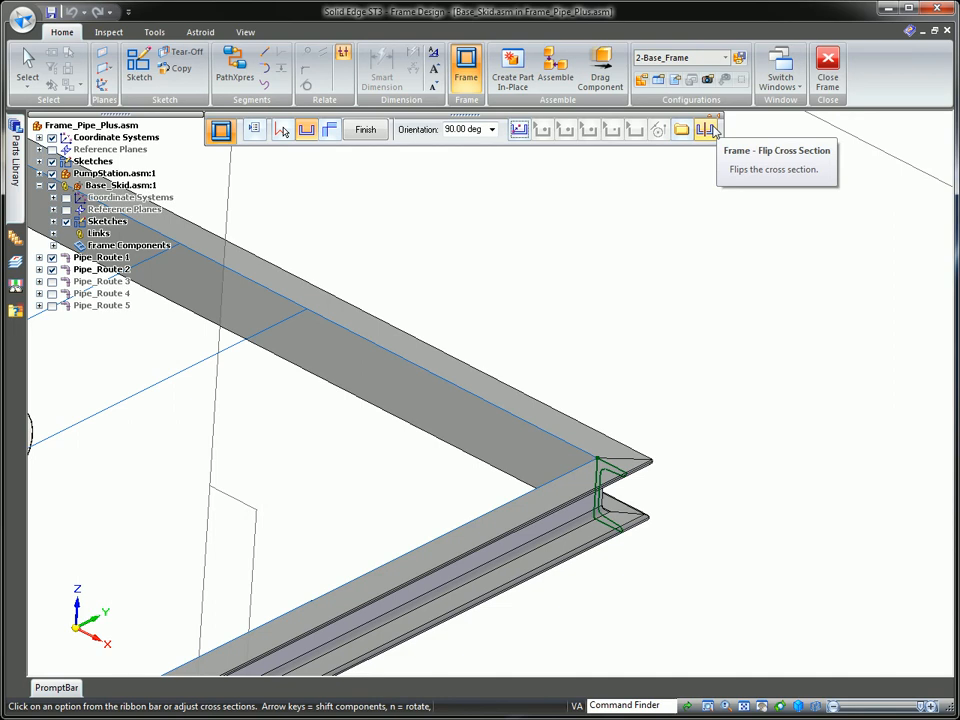
pyautogui.click(708, 130)
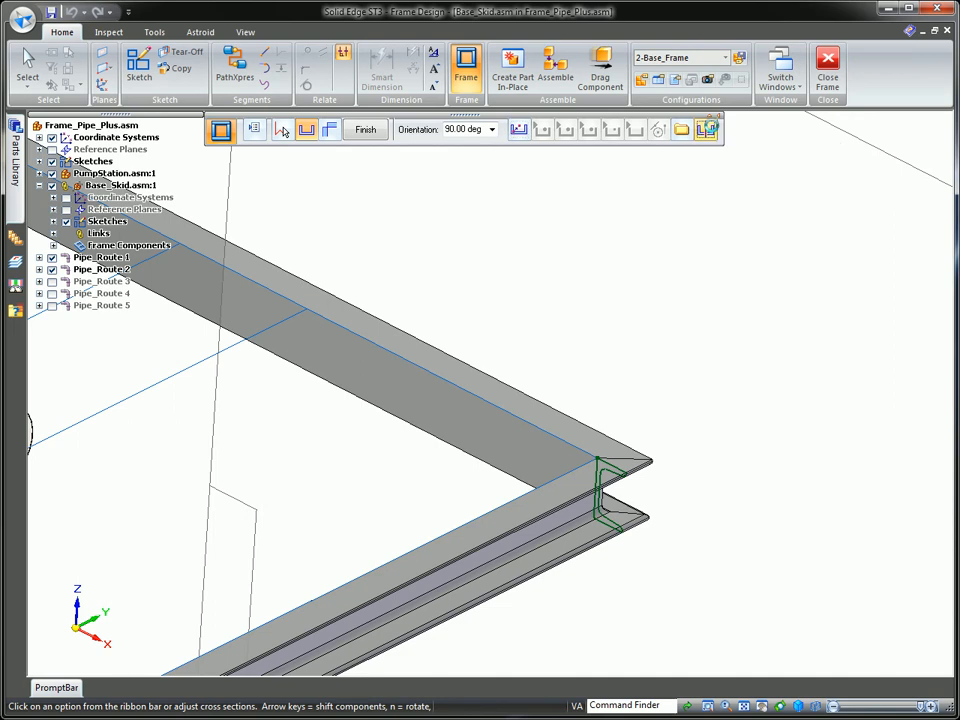
pyautogui.click(712, 130)
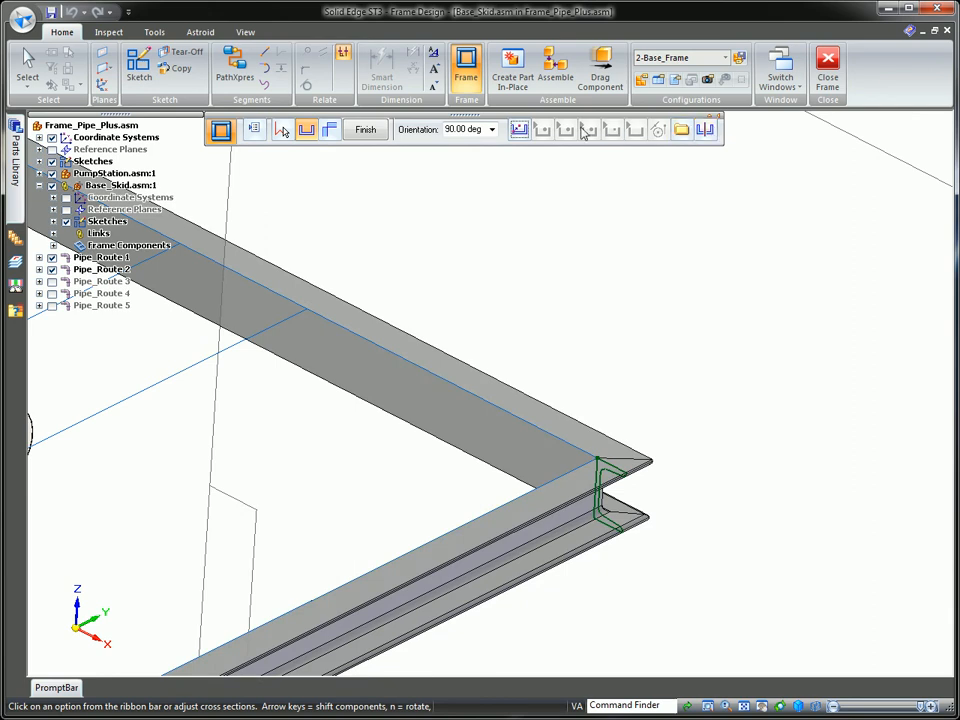
# Step: Place the perimeter channel's handle point at the midpoint of its top flange and finish the frame
pyautogui.click(520, 130)
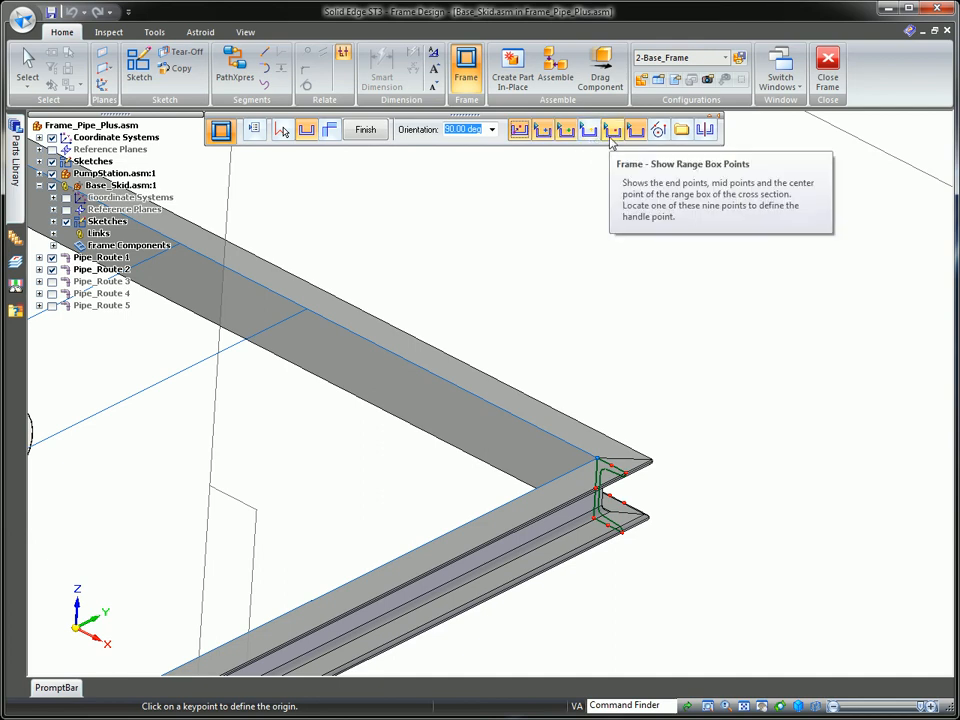
pyautogui.click(611, 465)
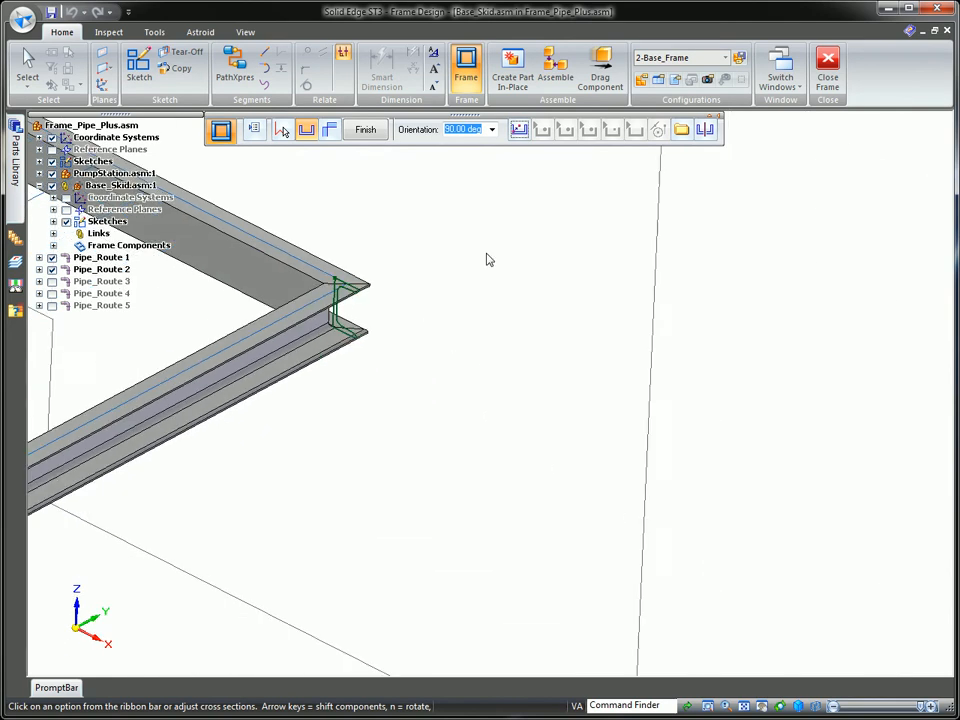
pyautogui.click(367, 131)
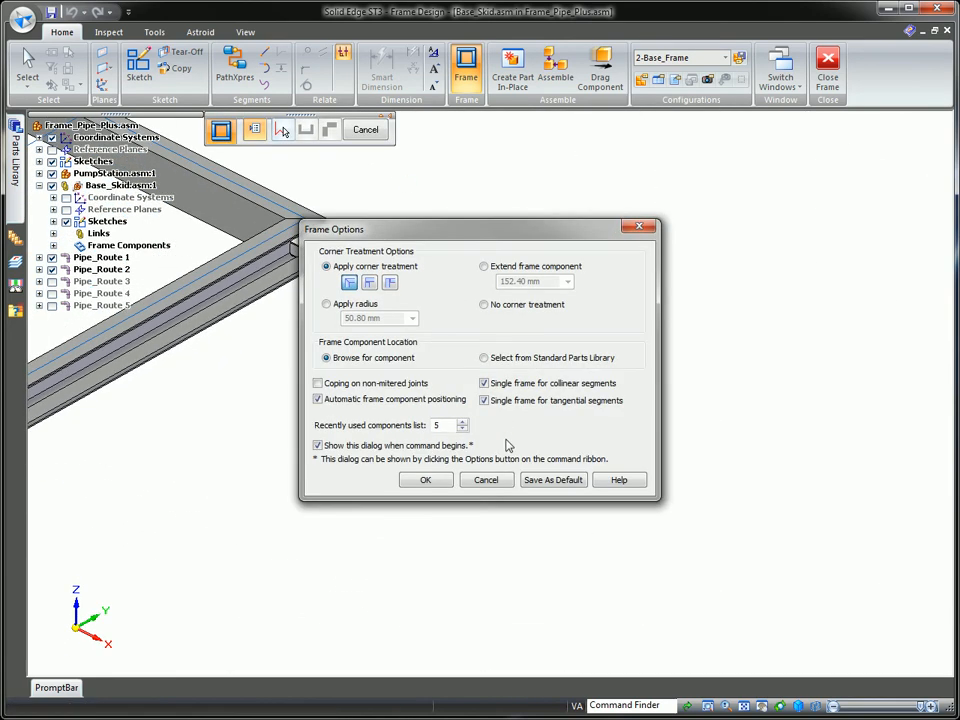
# Step: Create an I-Beam 90x52 frame along the inner sketch segments under the pumps, motor and red vessel, plus the long segment beside the tanks
pyautogui.click(426, 480)
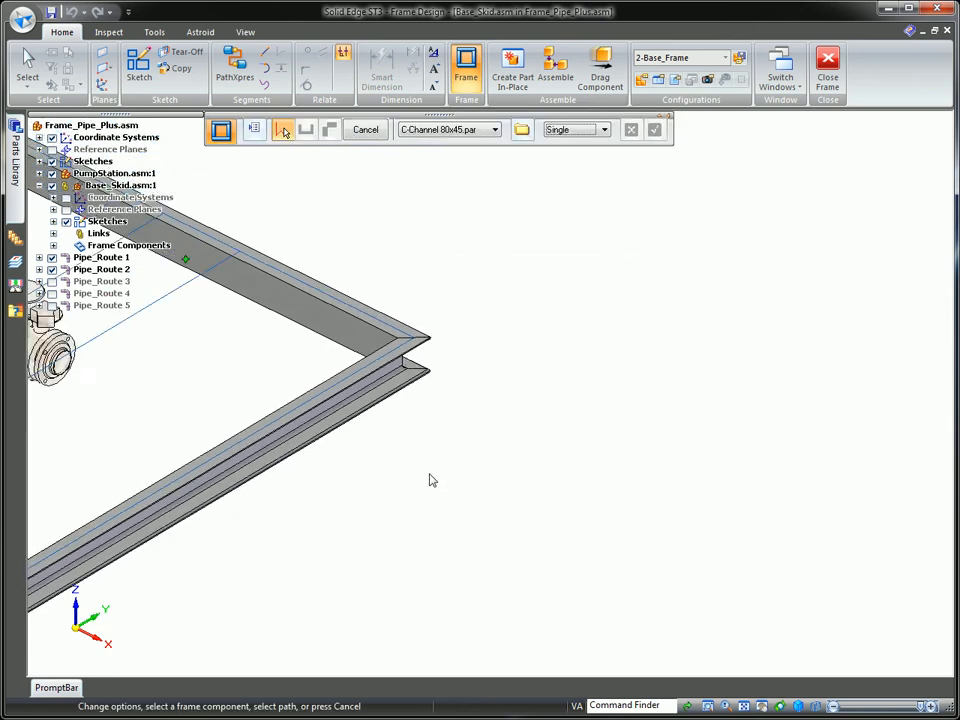
pyautogui.click(470, 134)
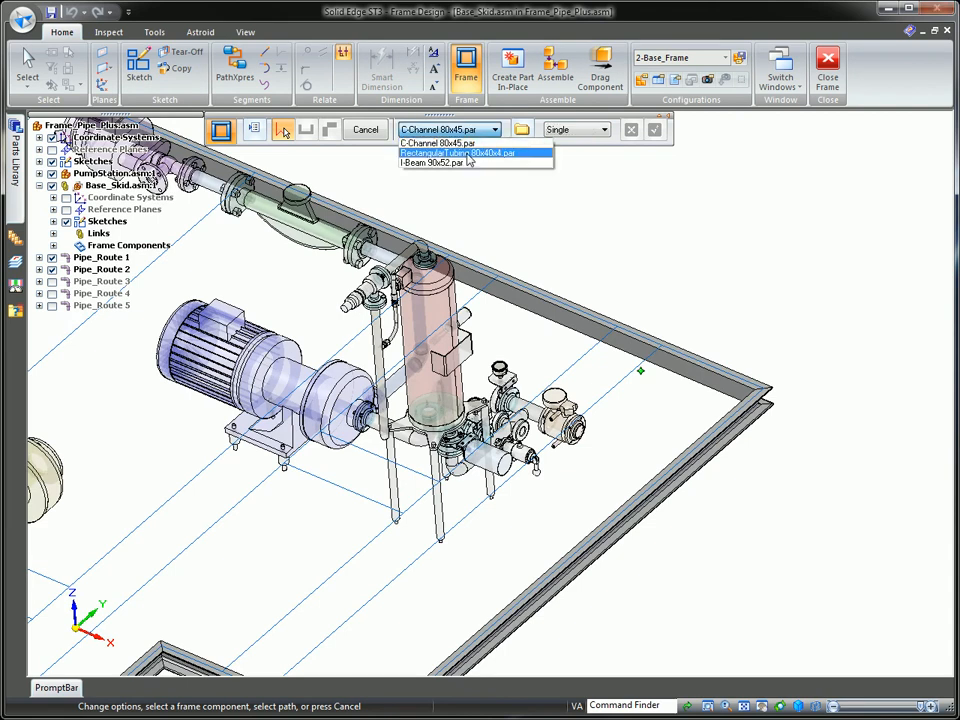
pyautogui.click(465, 164)
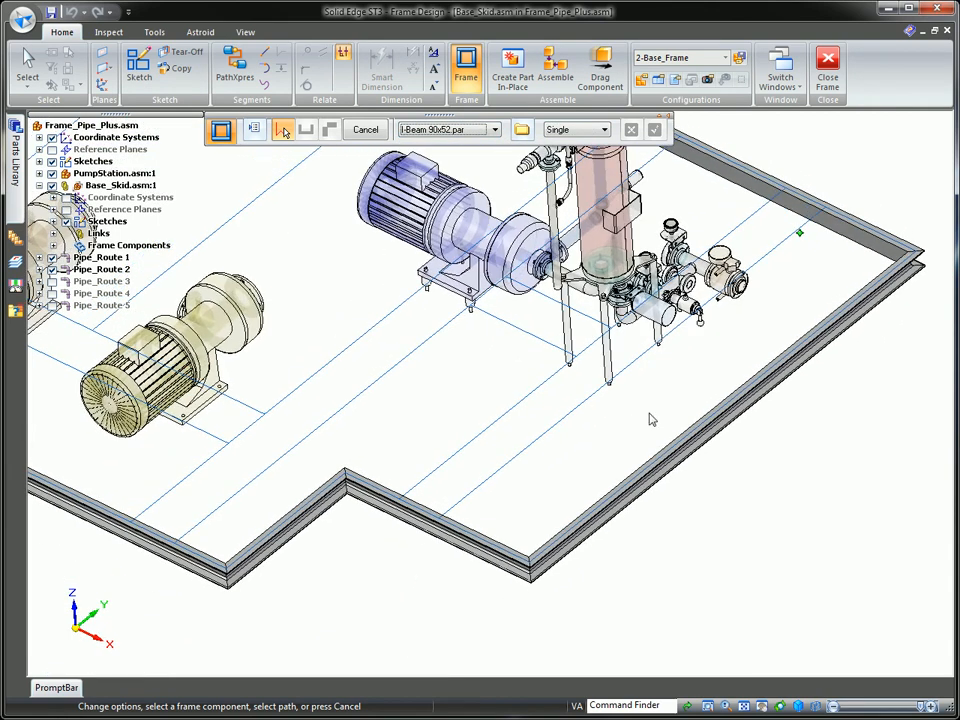
pyautogui.click(335, 342)
pyautogui.moveTo(335, 342); pyautogui.dragTo(154, 447)
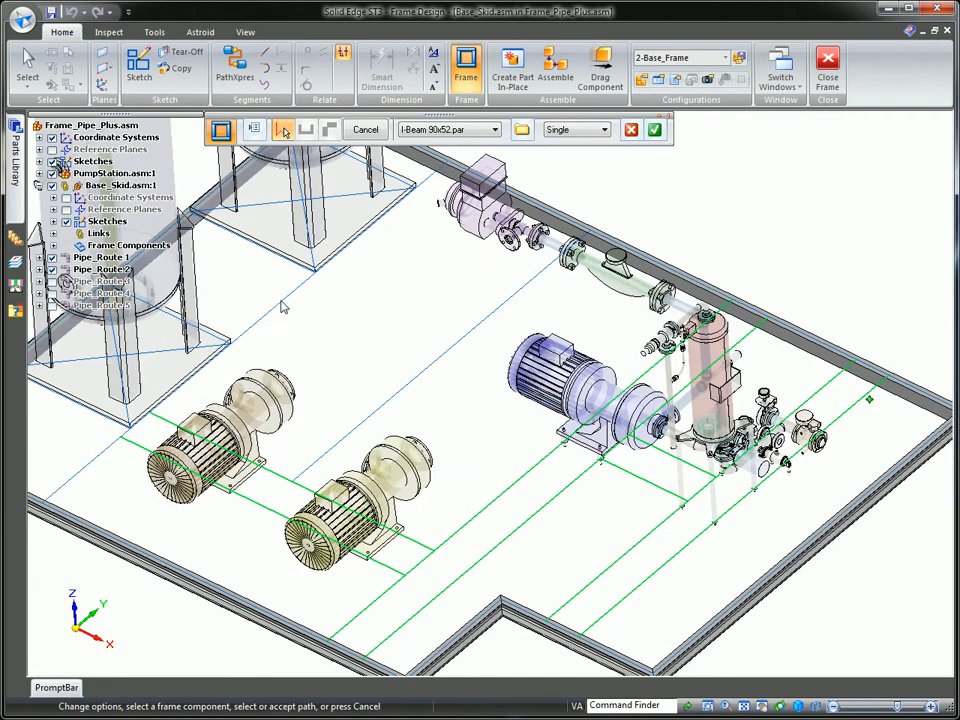
pyautogui.click(280, 302)
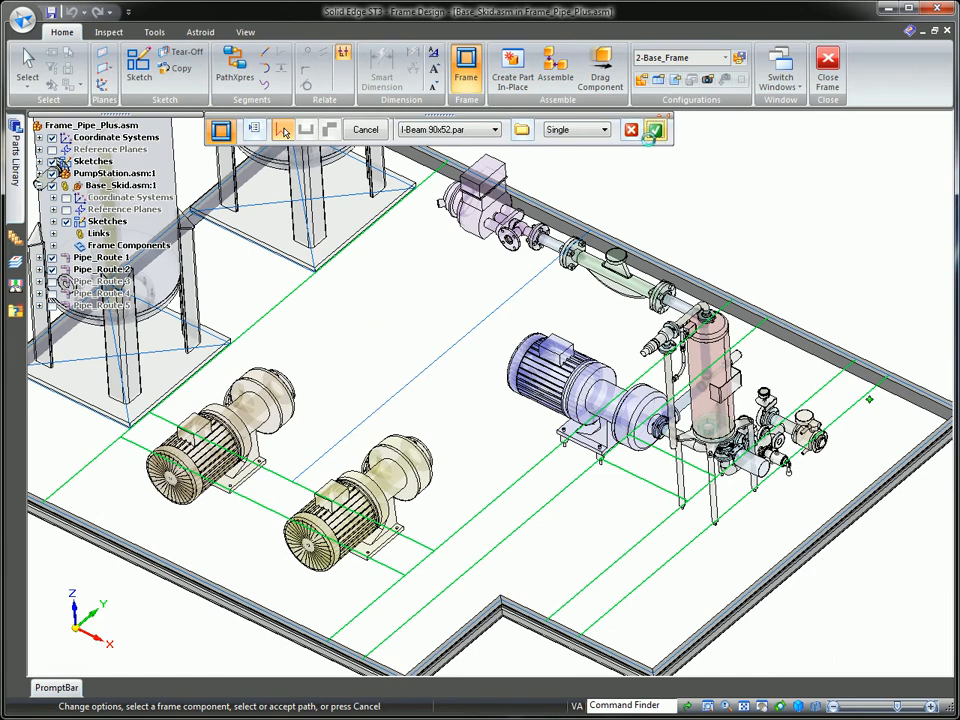
pyautogui.click(655, 129)
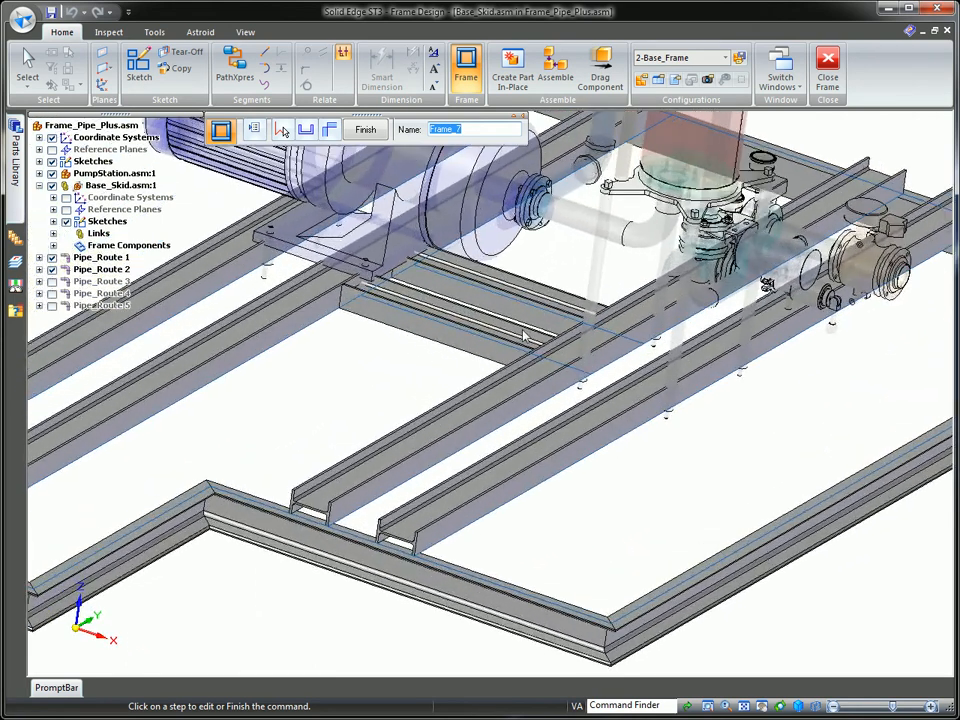
# Step: Set the cross-section orientation of all the I-beams to 0 degrees
pyautogui.click(306, 129)
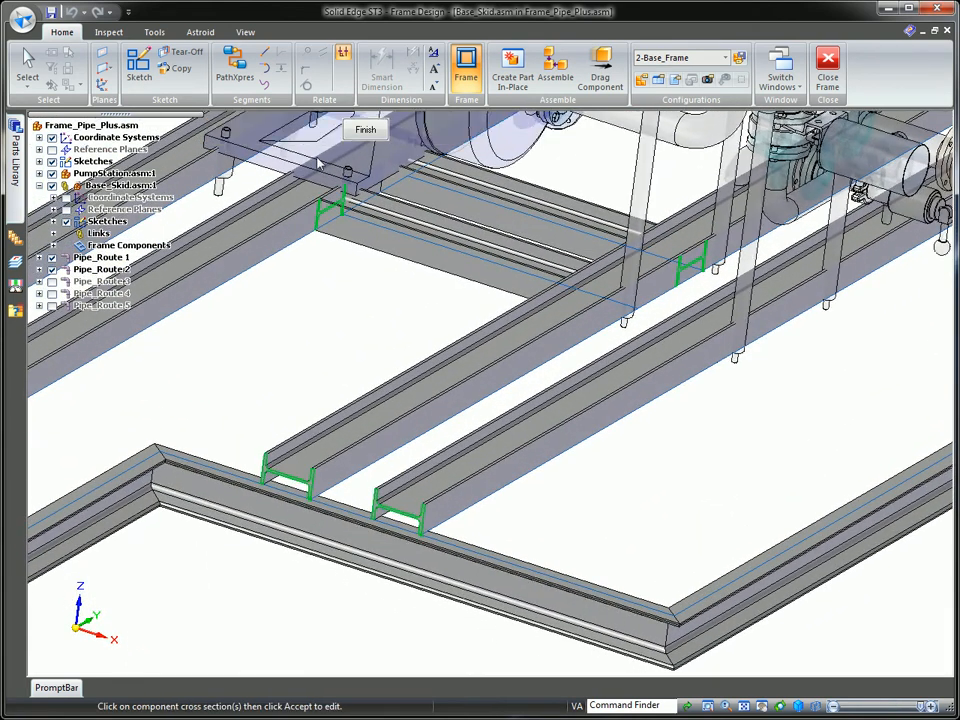
pyautogui.click(433, 131)
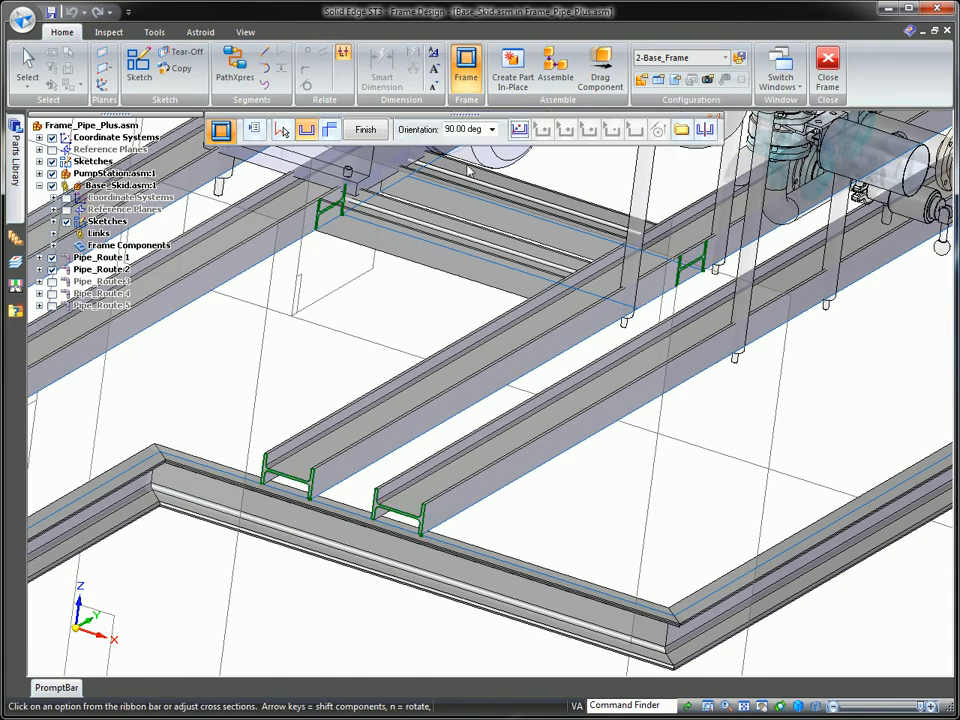
pyautogui.click(485, 130)
pyautogui.write('0')
pyautogui.press('Return')
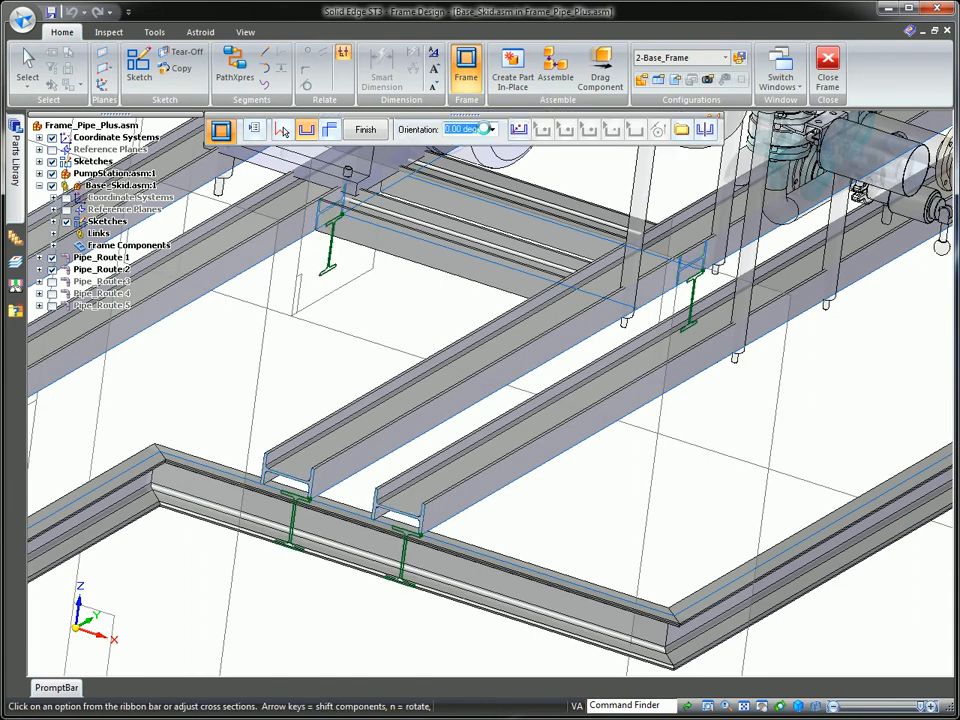
# Step: Position the I-beams on their paths by the keypoint beneath the top flange beside the web, finish the frame and exit the Frame command
pyautogui.click(519, 130)
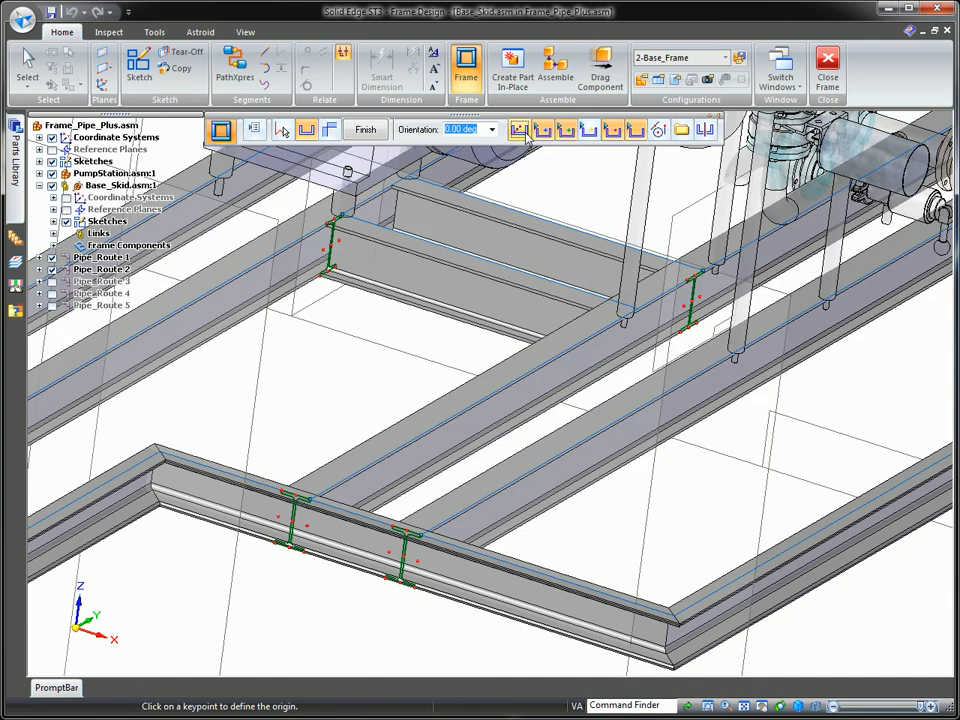
pyautogui.scroll(3, 528, 198)
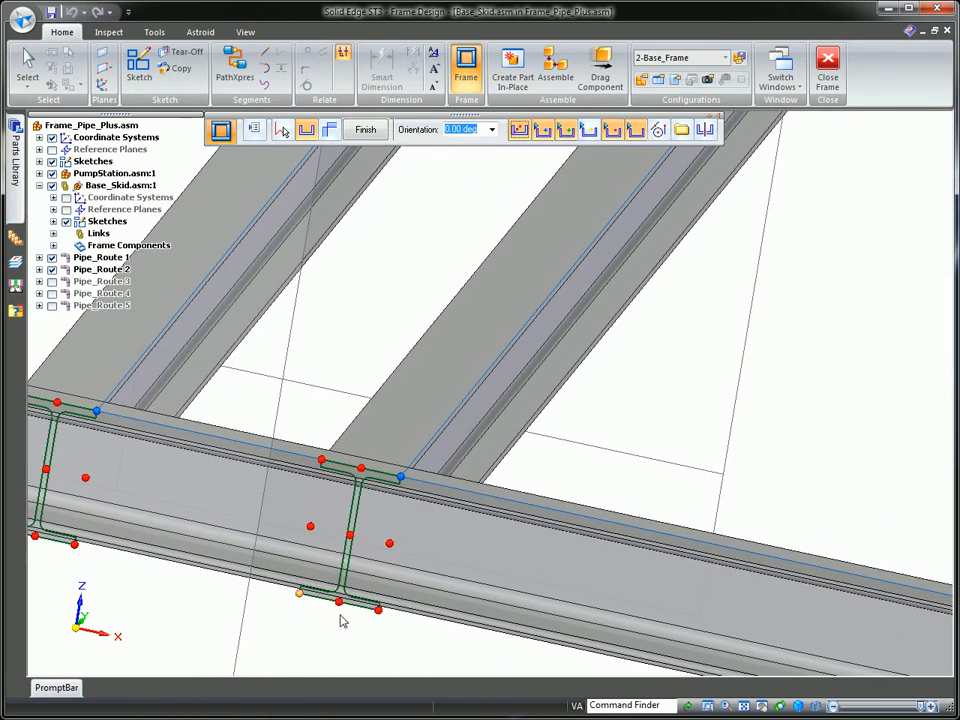
pyautogui.click(374, 484)
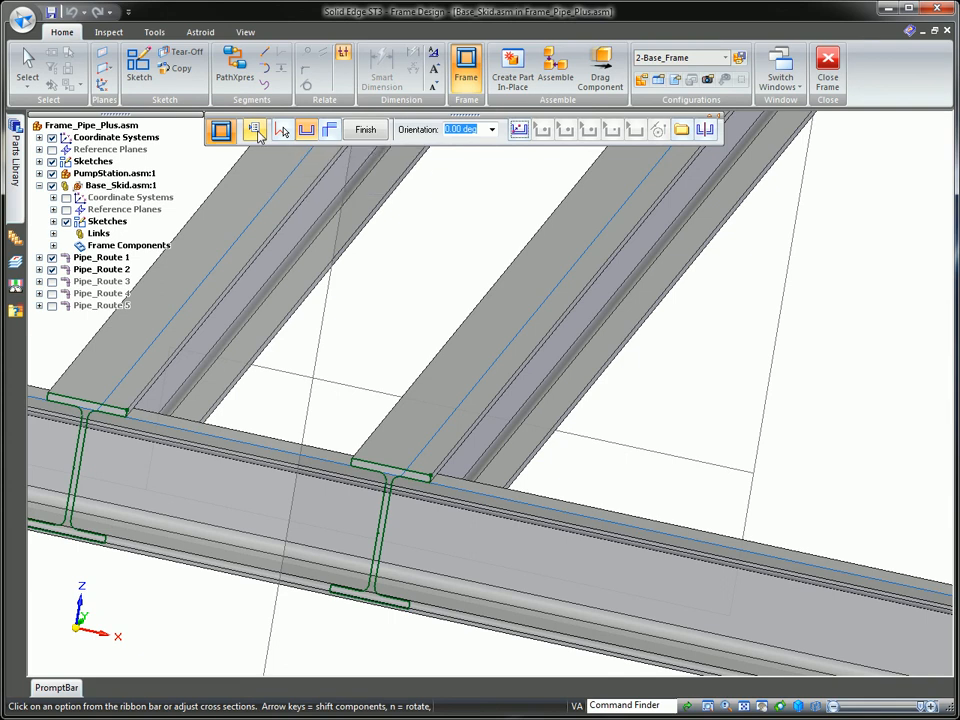
pyautogui.click(363, 131)
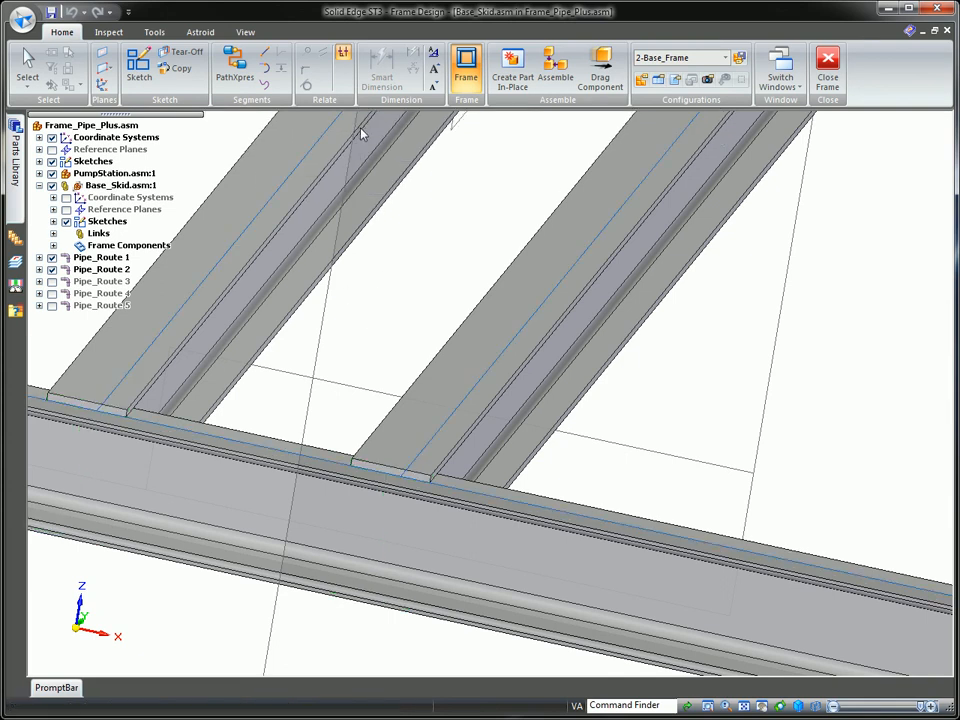
pyautogui.click(485, 479)
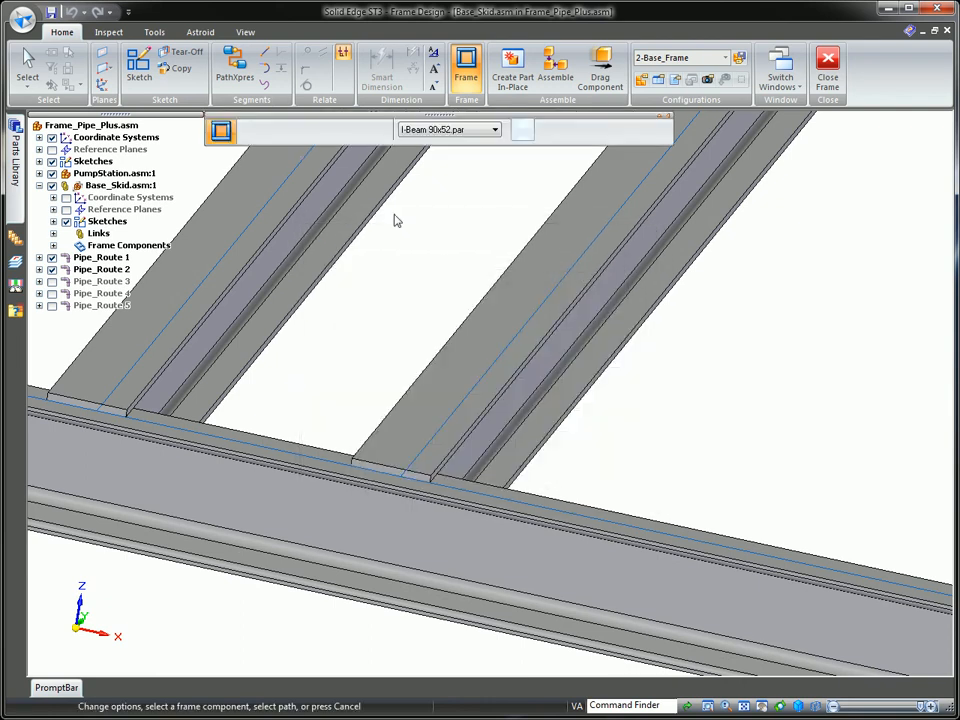
pyautogui.press('Escape')
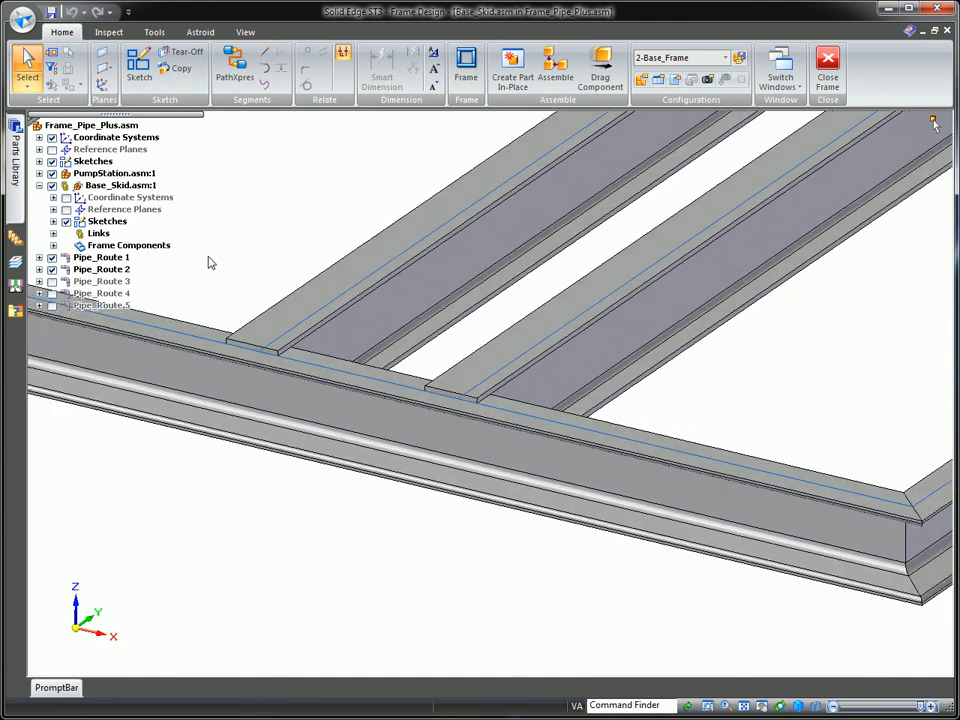
# Step: Retrieve the hole locations from the cross section component for the I-beam frame
pyautogui.click(54, 245)
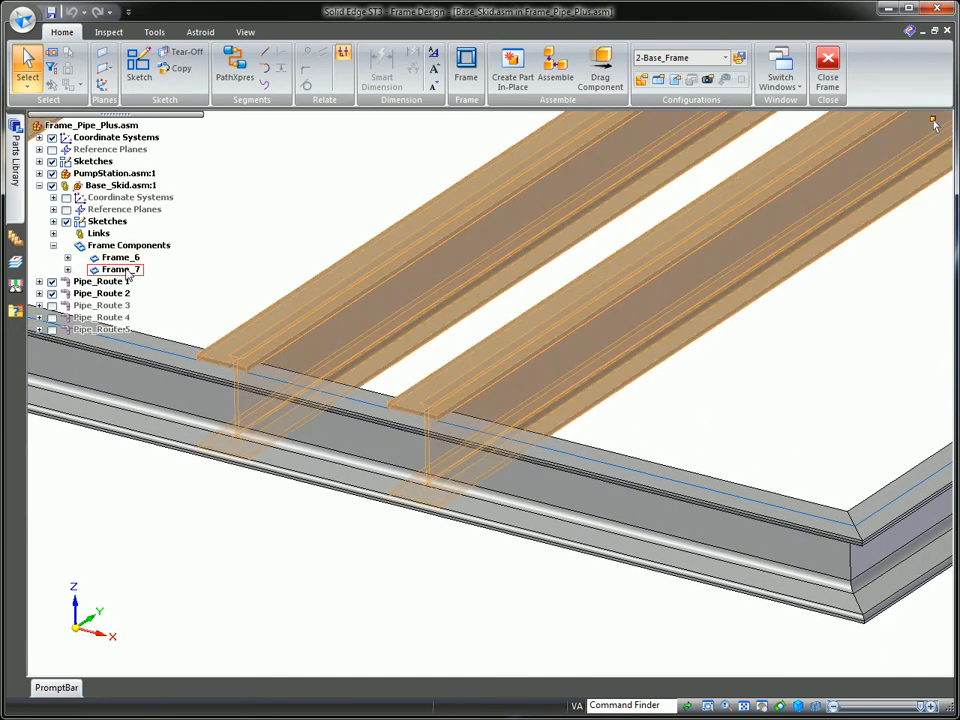
pyautogui.rightClick(128, 269)
pyautogui.moveTo(186, 448)
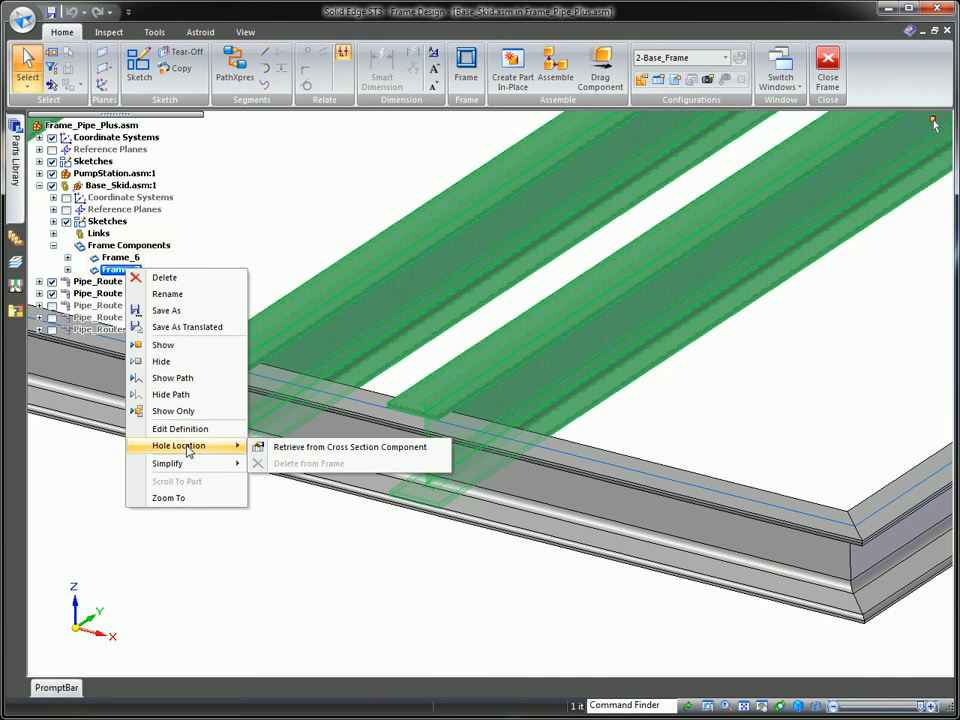
pyautogui.click(265, 447)
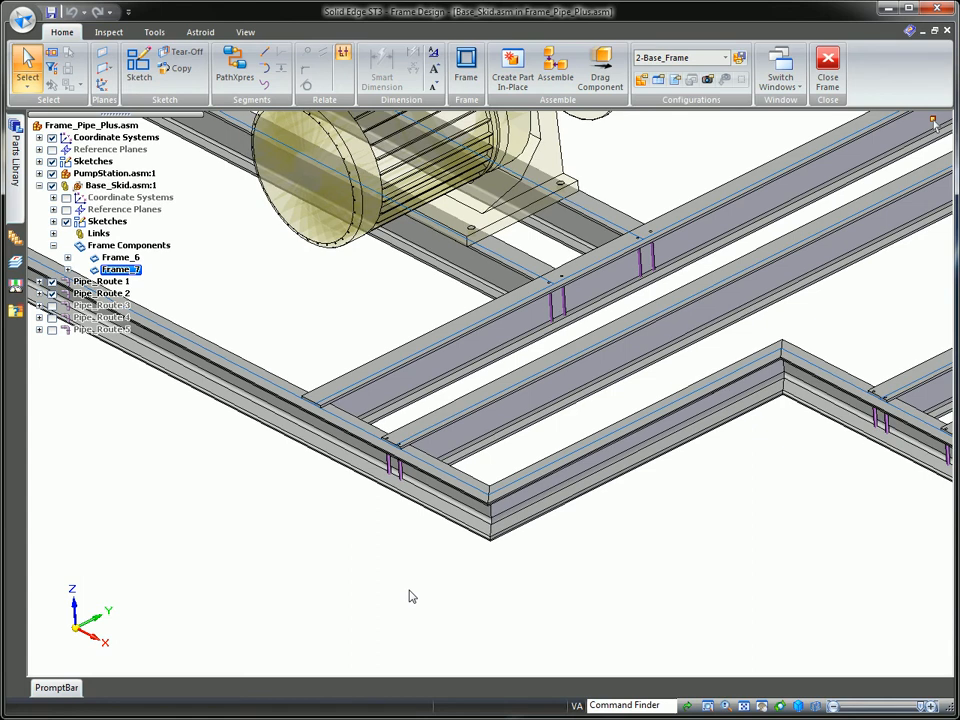
# Step: Create a mitered frame along the square and crossing diagonals beneath the rear tank, using single frames for collinear segments and a recently used cross section
pyautogui.hotkey('ctrl', 'b')
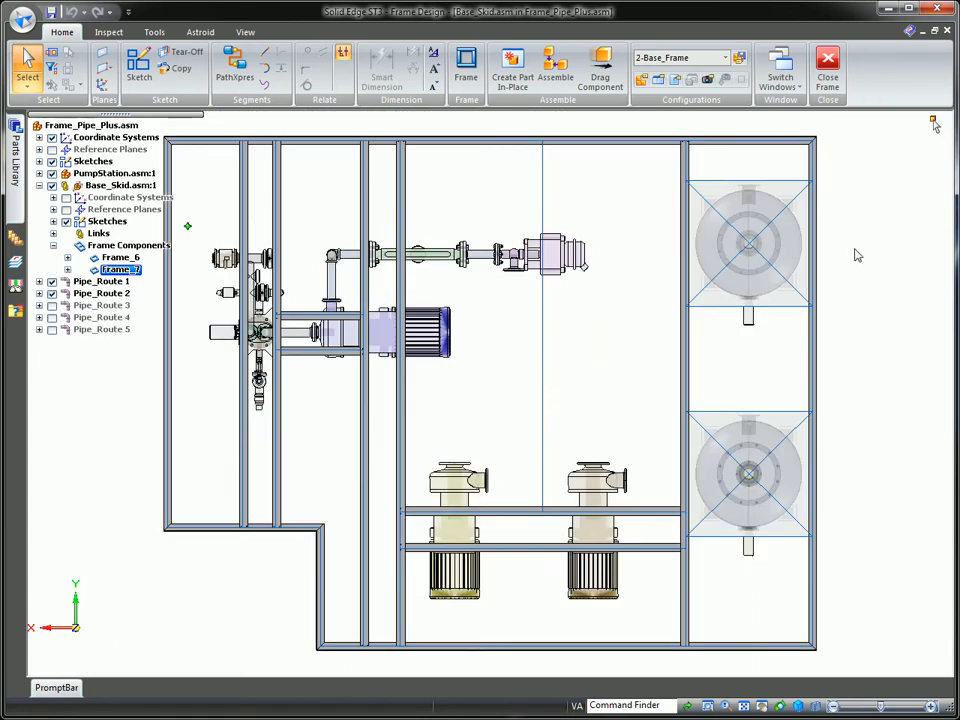
pyautogui.keyDown('ctrl'); pyautogui.moveTo(838, 248); pyautogui.dragTo(690, 575, button='middle'); pyautogui.keyUp('ctrl')
pyautogui.keyDown('shift'); pyautogui.moveTo(690, 530); pyautogui.dragTo(681, 489, button='middle'); pyautogui.keyUp('shift')
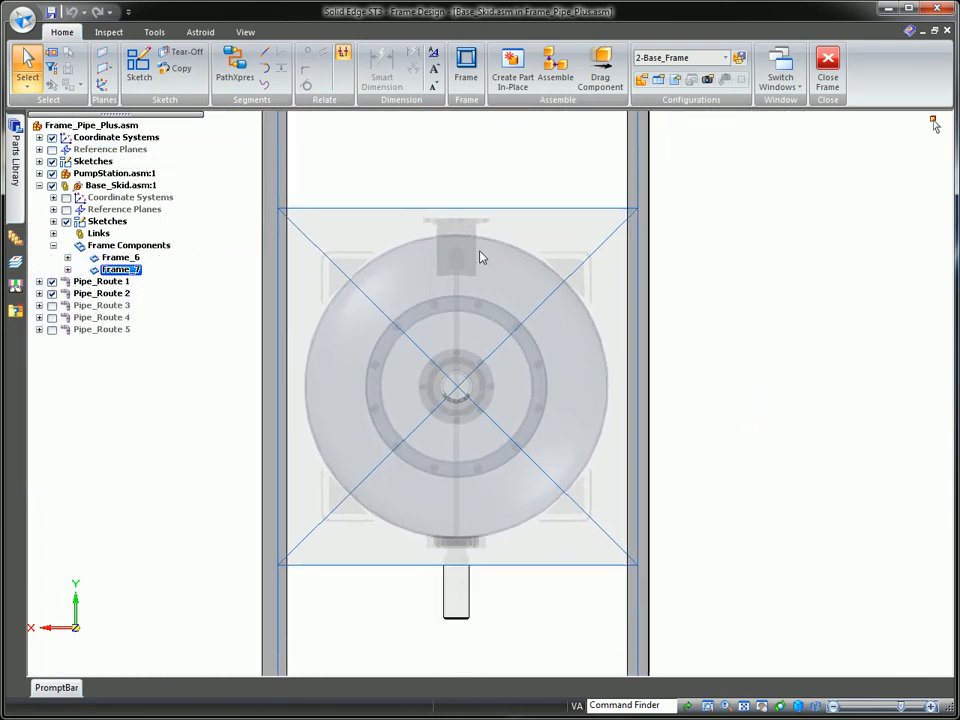
pyautogui.rightClick(792, 273)
pyautogui.click(775, 295)
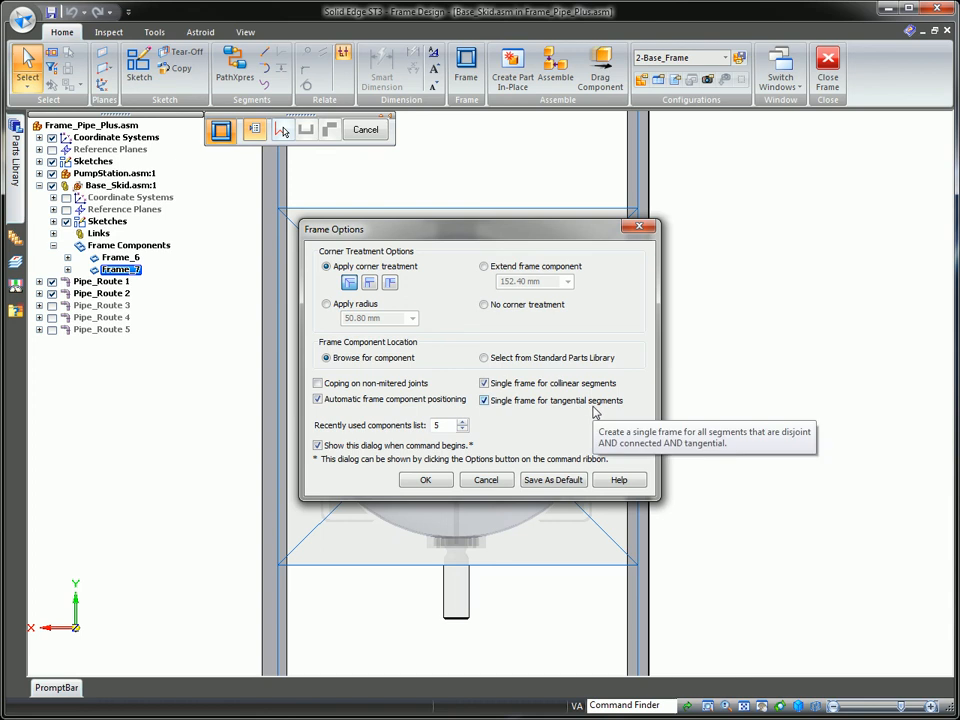
pyautogui.click(484, 383)
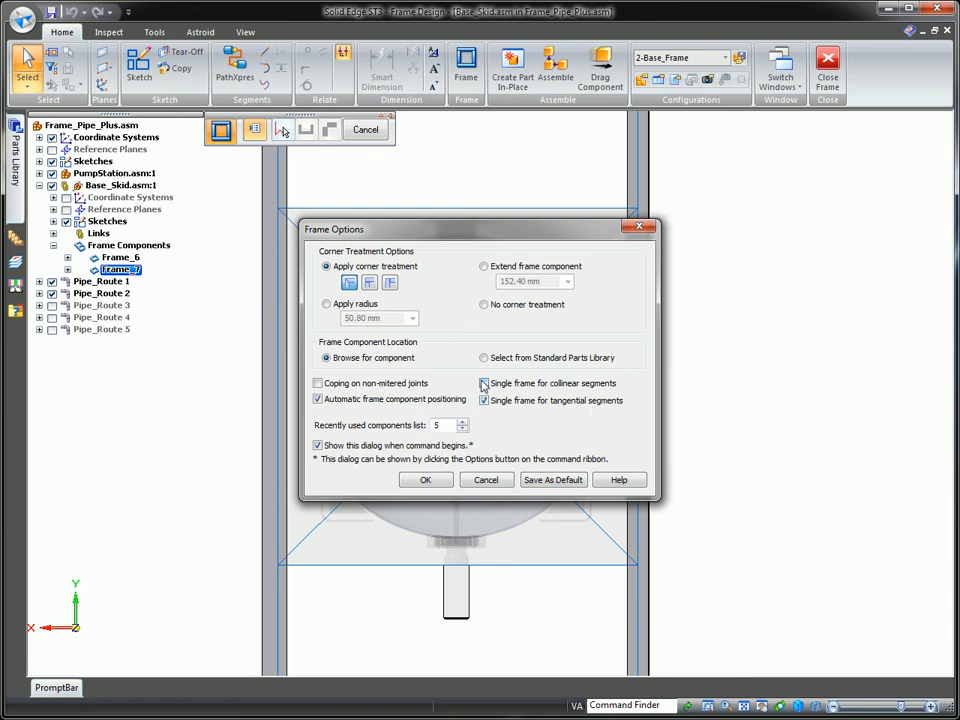
pyautogui.click(426, 480)
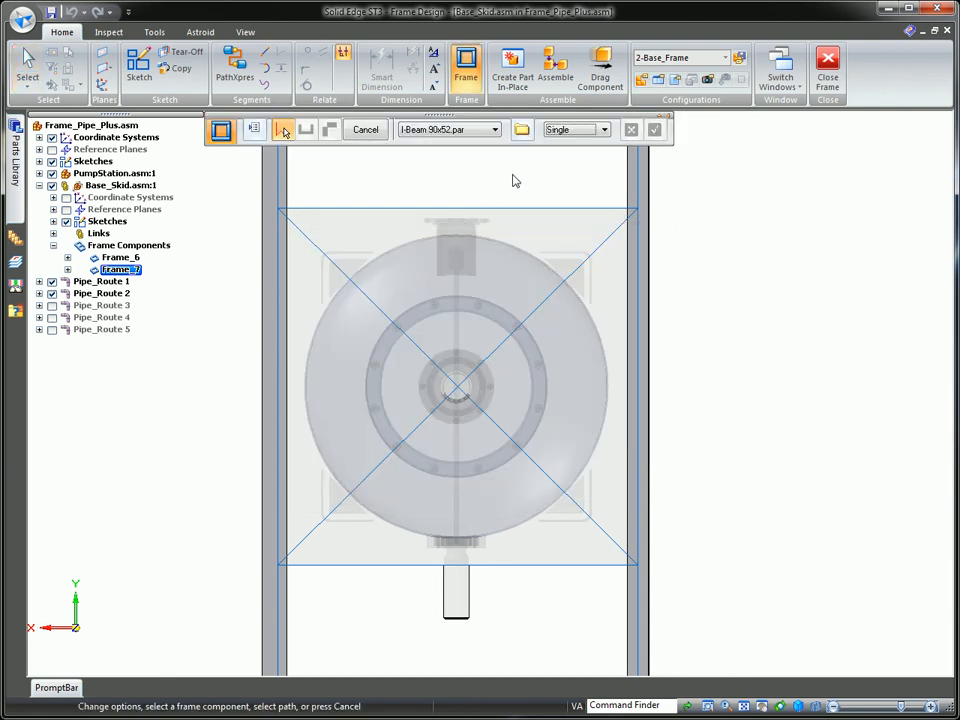
pyautogui.moveTo(513, 172); pyautogui.dragTo(381, 615)
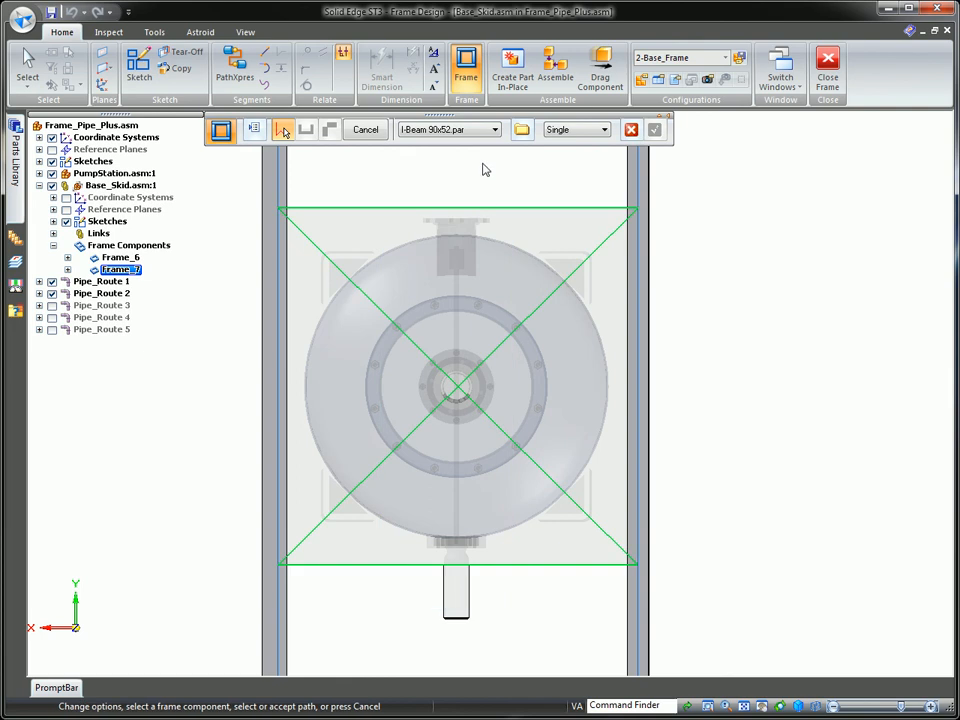
pyautogui.click(494, 129)
pyautogui.click(484, 162)
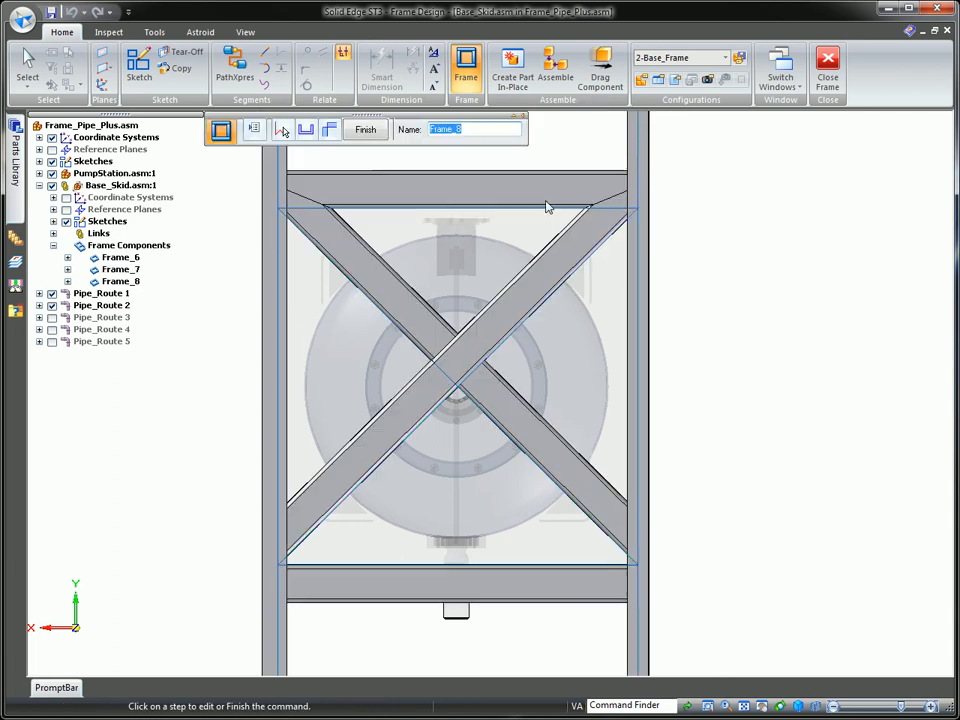
# Step: Try swapping the end condition where the two diagonals cross so the other diagonal runs through uncut, then restore the original order
pyautogui.moveTo(537, 211); pyautogui.dragTo(518, 490, button='middle')
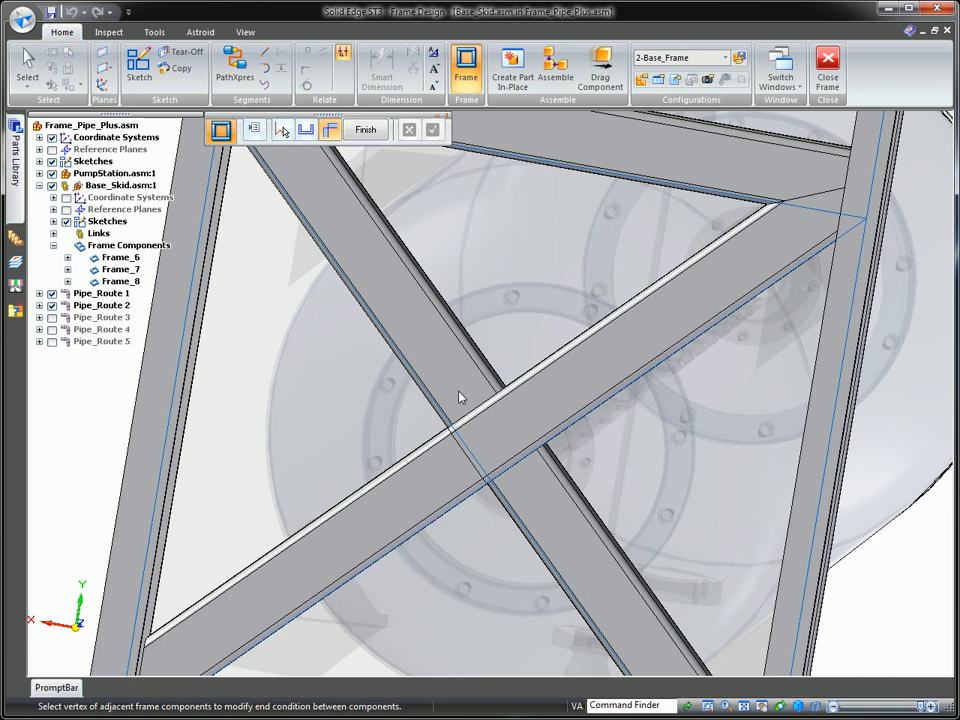
pyautogui.click(491, 481)
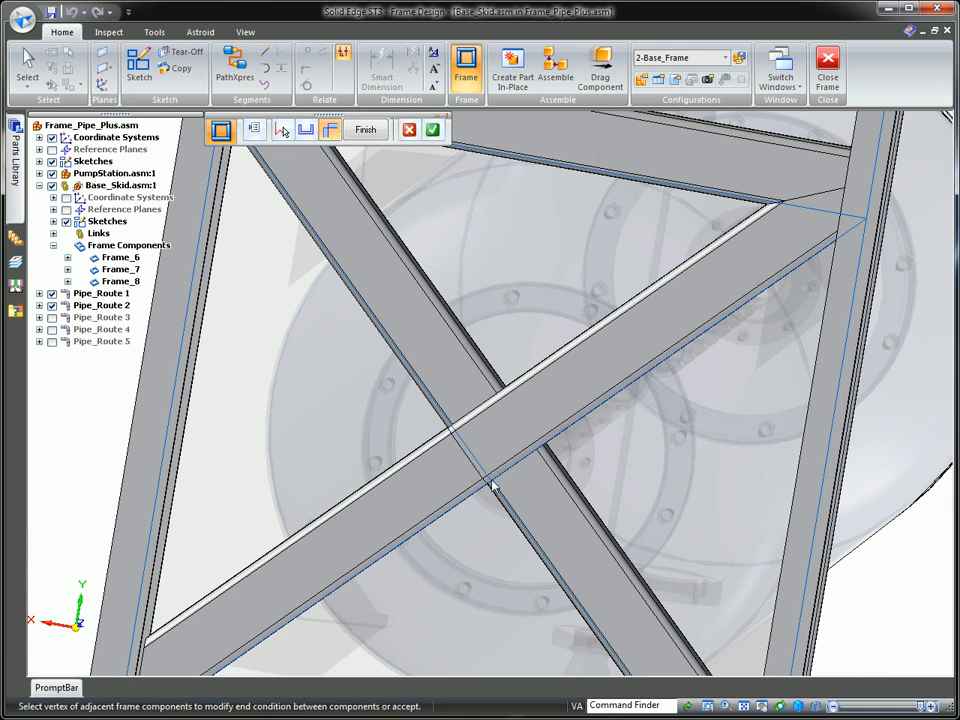
pyautogui.click(432, 130)
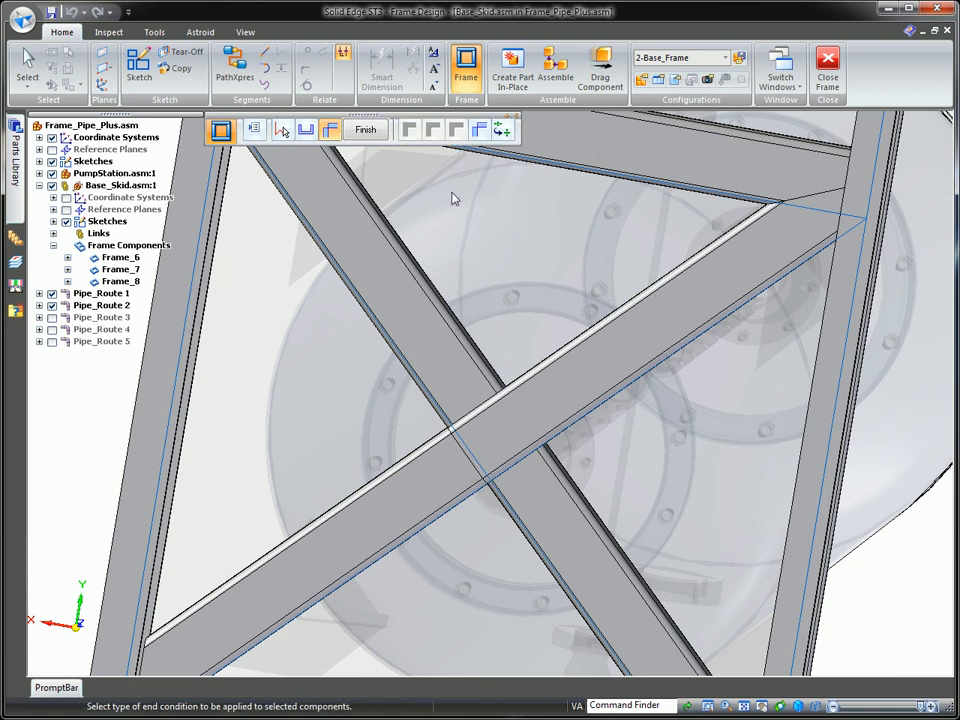
pyautogui.click(506, 131)
pyautogui.click(506, 131)
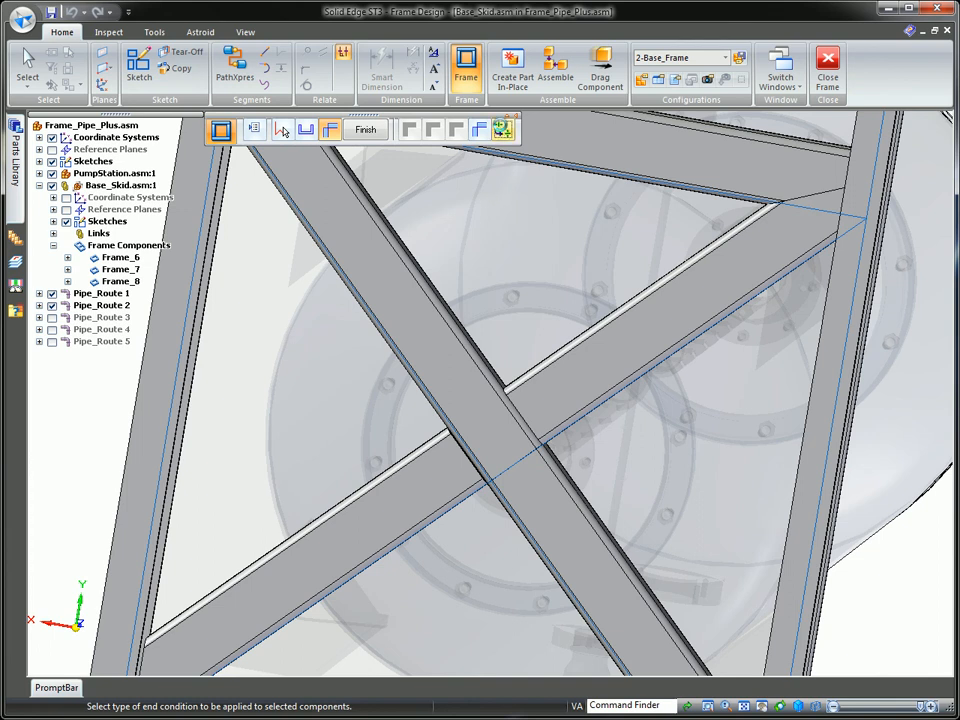
pyautogui.click(283, 131)
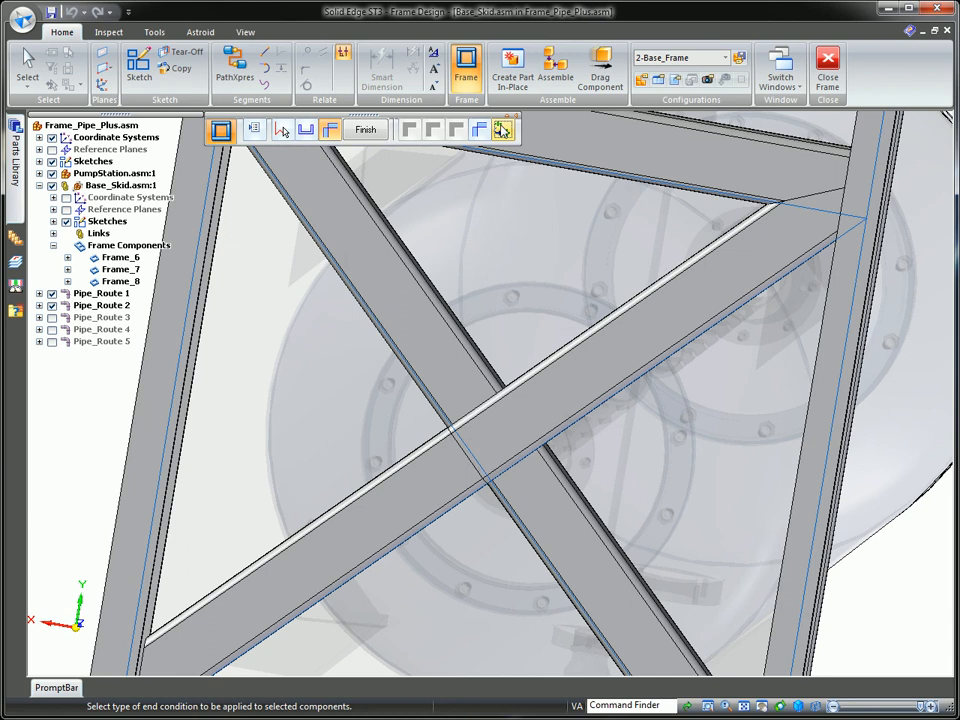
# Step: Finish the tank-base frame, exit the Frame command and close the Frame environment to return to the assembly
pyautogui.click(365, 130)
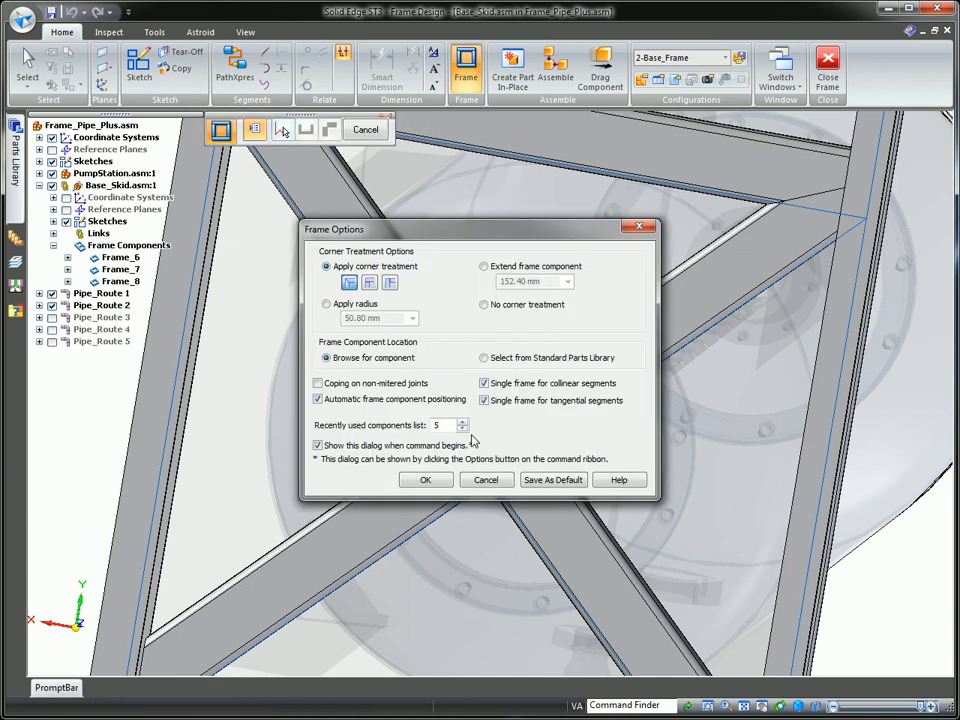
pyautogui.click(486, 480)
pyautogui.click(365, 130)
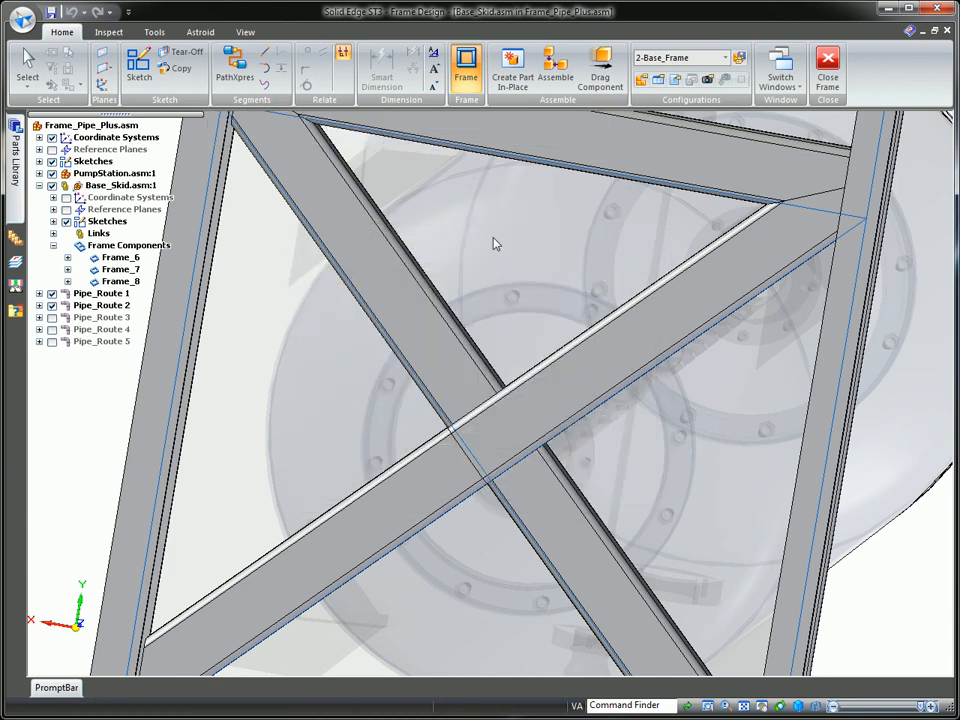
pyautogui.click(553, 300)
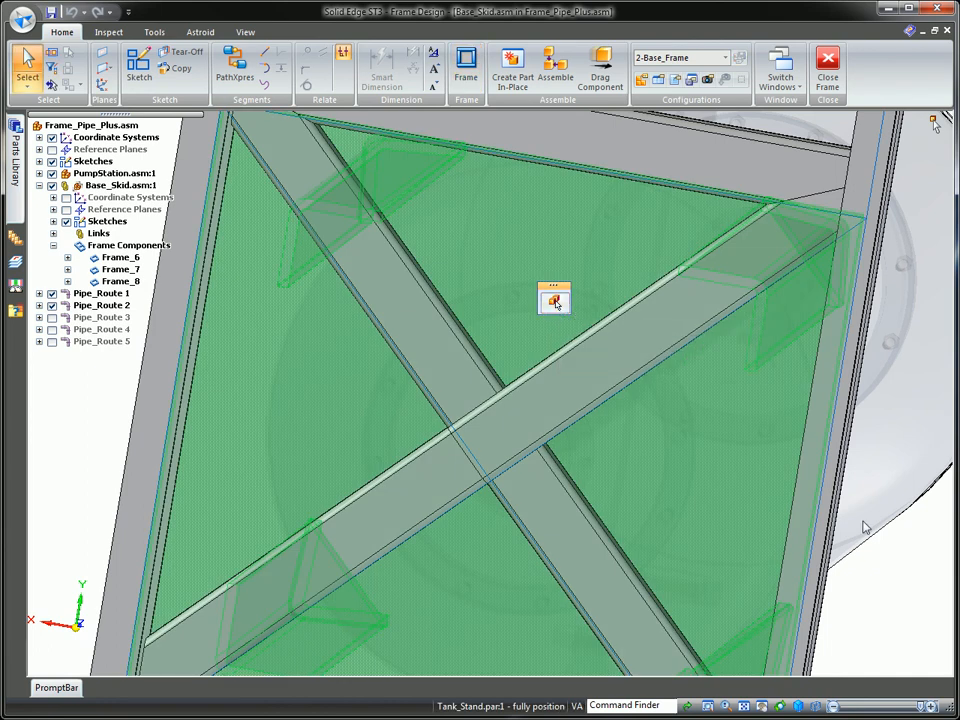
pyautogui.click(898, 609)
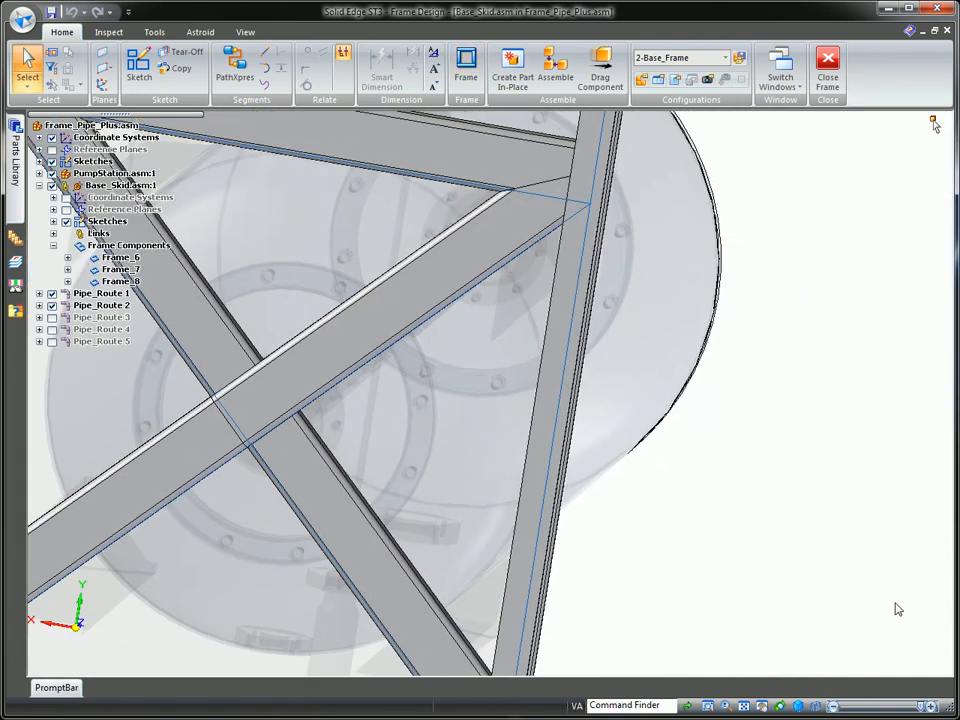
pyautogui.hotkey('ctrl', 'i')
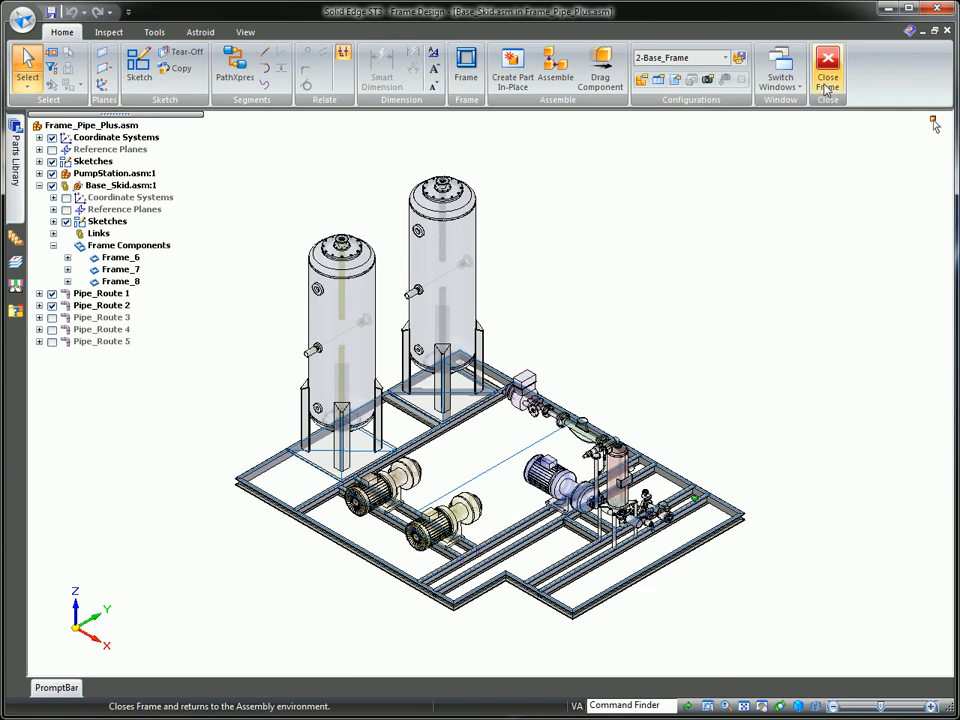
pyautogui.click(827, 80)
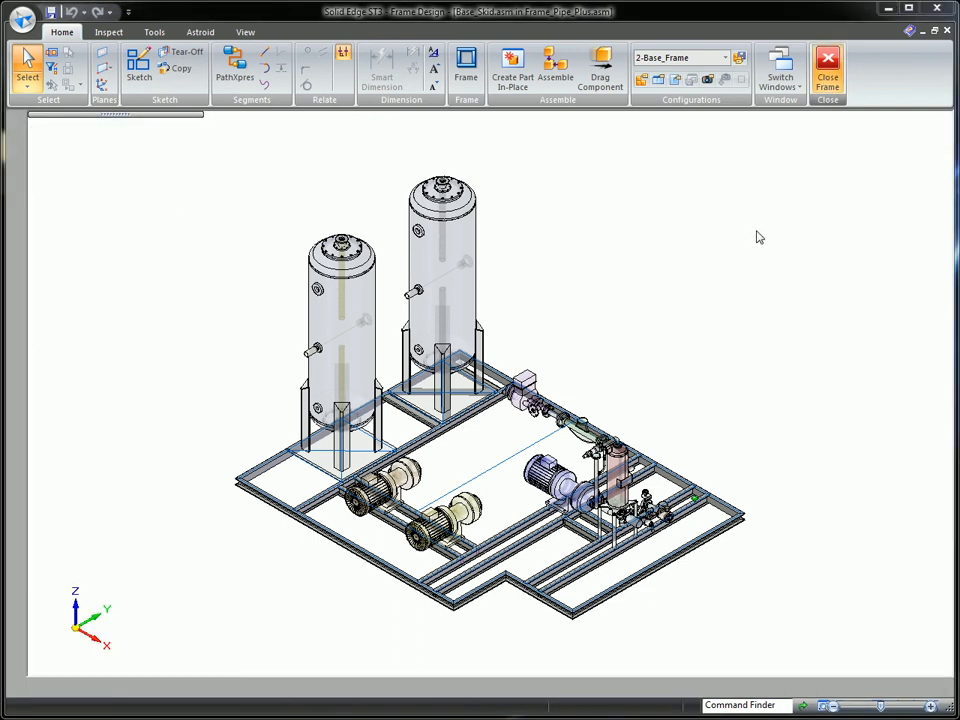